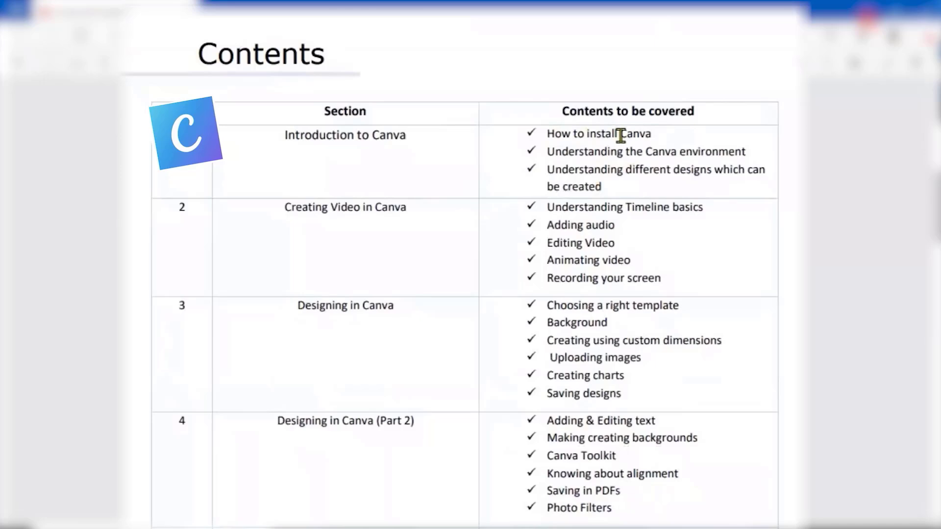
Highlight the outline items How to install Canva, Understanding the Canva environment and Creating Video in Canva
{"action": "left_click_drag", "start_coordinate": [546, 133], "coordinate": [653, 134]}
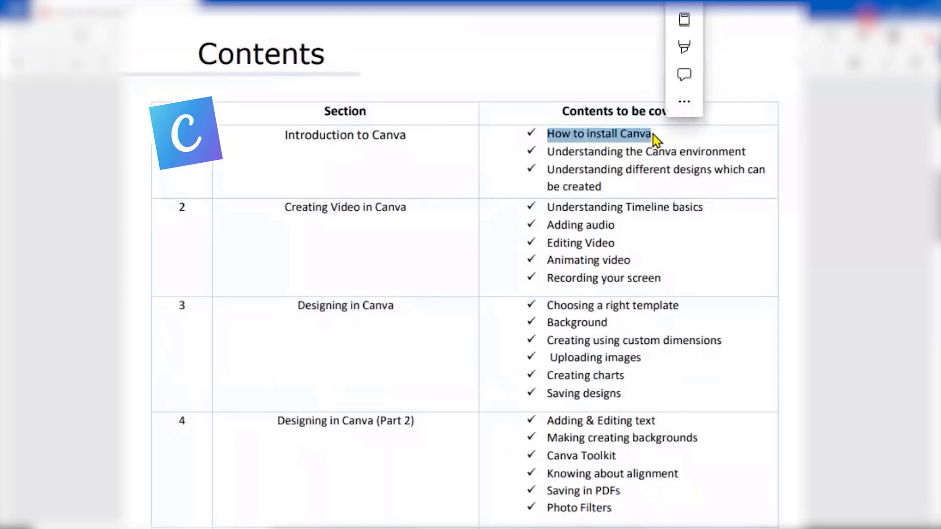
{"action": "left_click", "coordinate": [654, 134]}
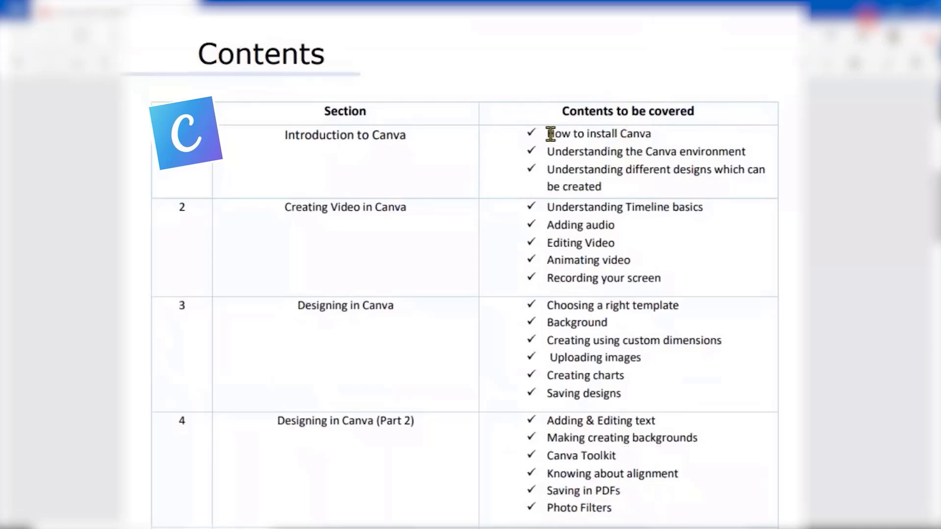
{"action": "left_click_drag", "start_coordinate": [551, 134], "coordinate": [654, 136]}
{"action": "left_click", "coordinate": [652, 135]}
{"action": "left_click_drag", "start_coordinate": [548, 151], "coordinate": [749, 158]}
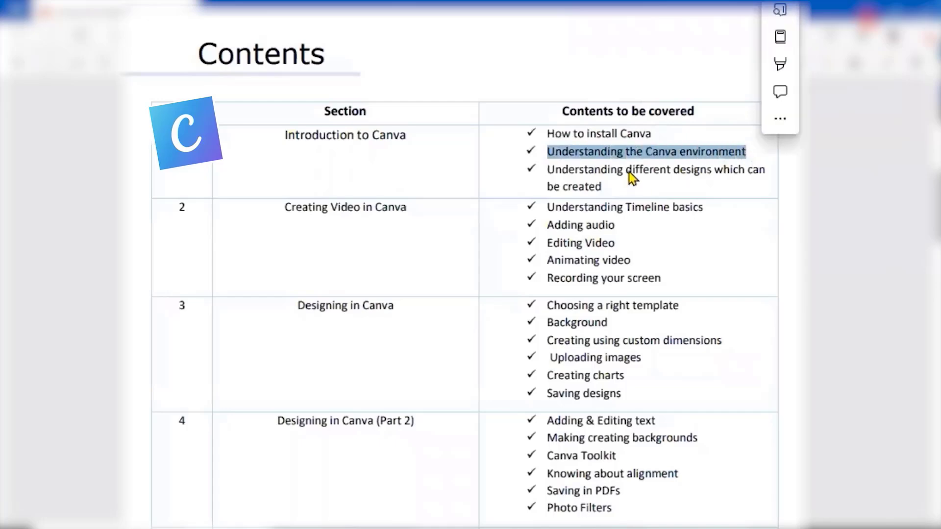
{"action": "left_click", "coordinate": [724, 156]}
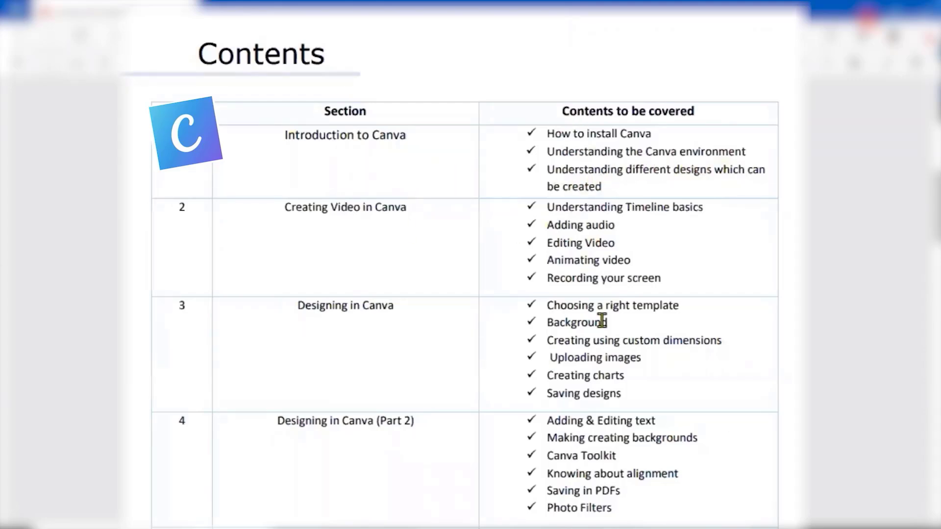
{"action": "left_click_drag", "start_coordinate": [278, 206], "coordinate": [402, 206]}
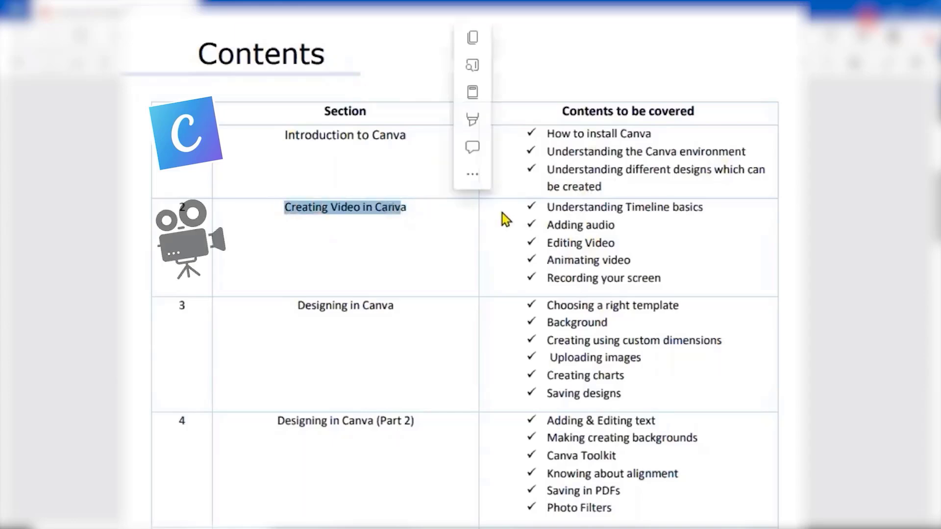
{"action": "left_click", "coordinate": [572, 273]}
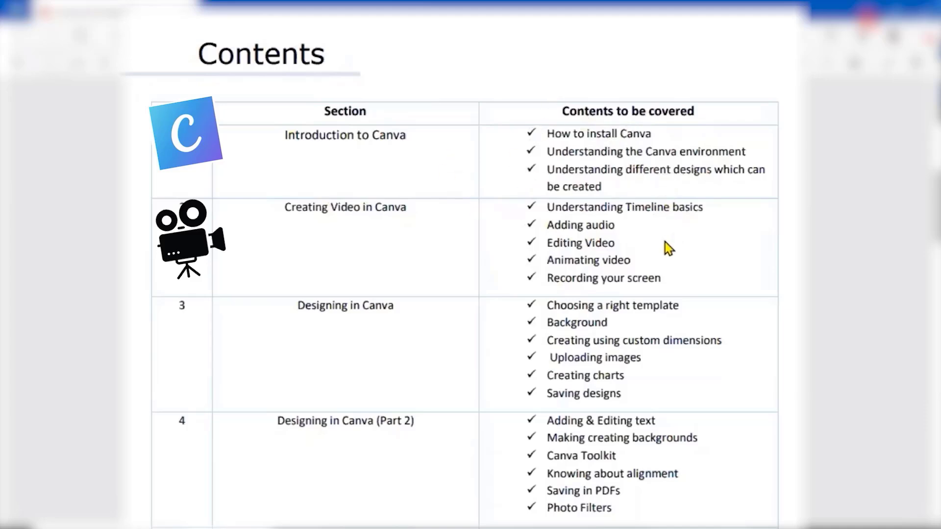
Scroll further down, then bring the incognito free-account Canva window to the front
{"action": "scroll", "coordinate": [660, 233], "scroll_direction": "down", "scroll_amount": 3}
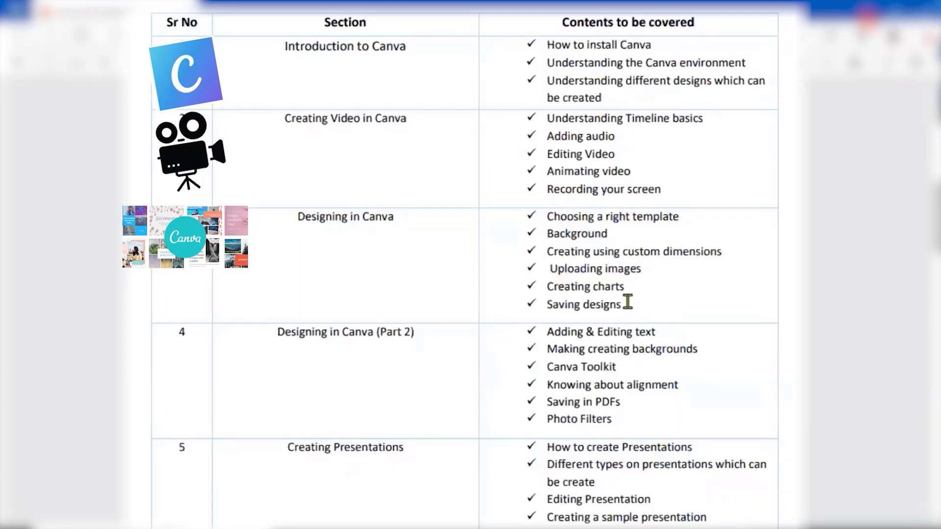
{"action": "scroll", "coordinate": [657, 309], "scroll_direction": "down", "scroll_amount": 3}
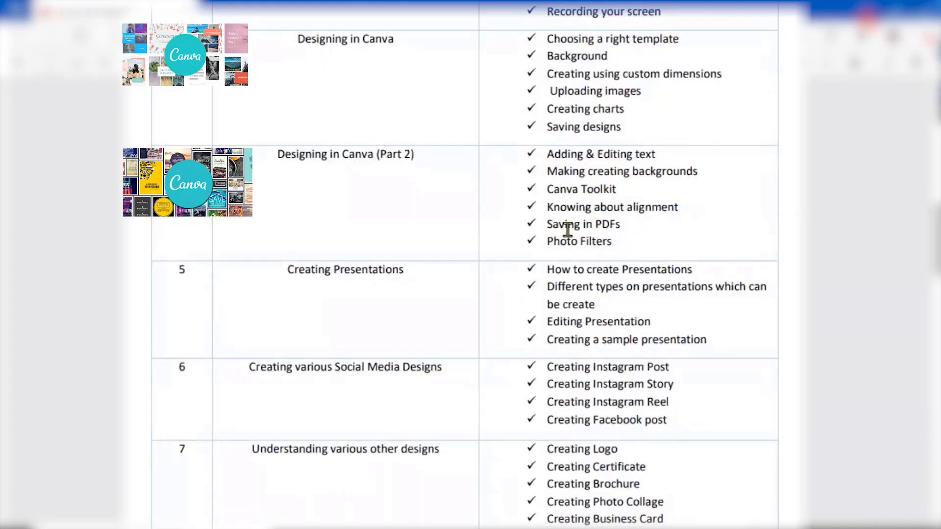
{"action": "scroll", "coordinate": [412, 299], "scroll_direction": "down", "scroll_amount": 3}
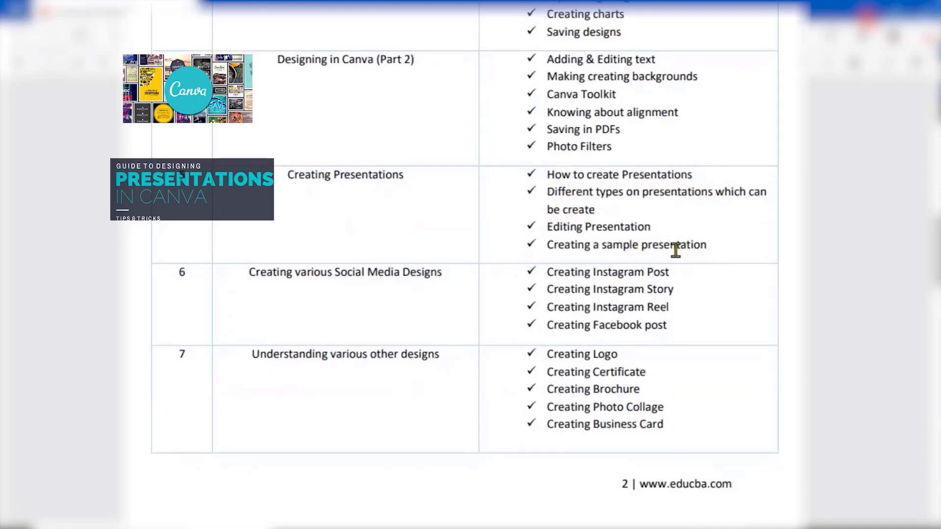
{"action": "scroll", "coordinate": [674, 248], "scroll_direction": "down", "scroll_amount": 2}
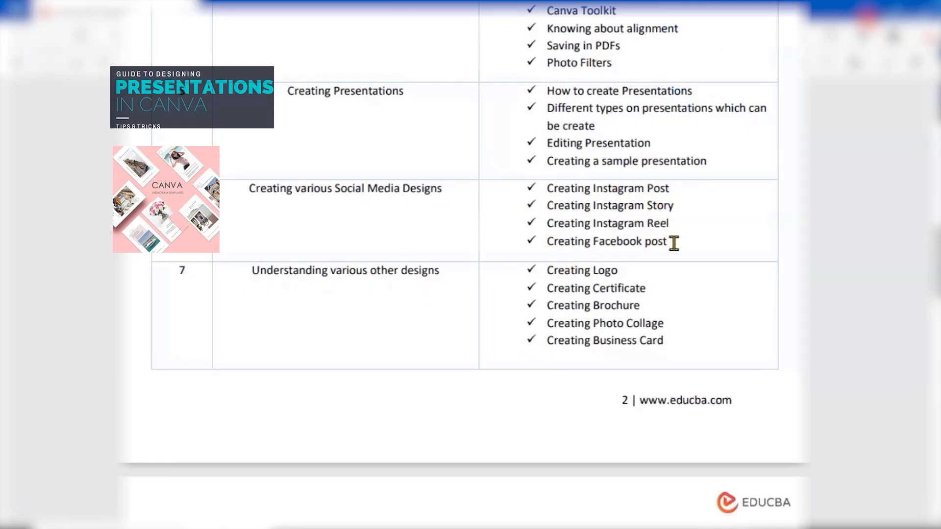
{"action": "scroll", "coordinate": [675, 243], "scroll_direction": "down", "scroll_amount": 2}
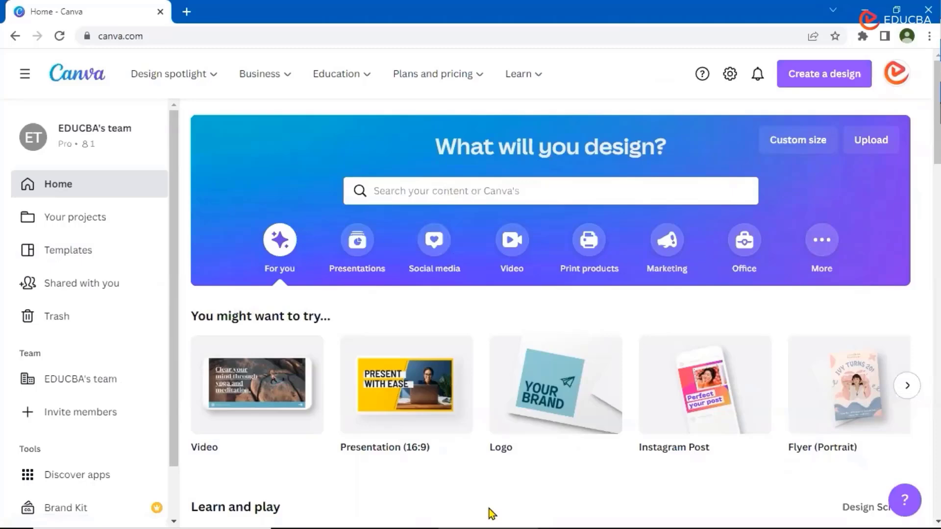
{"action": "right_click", "coordinate": [492, 513]}
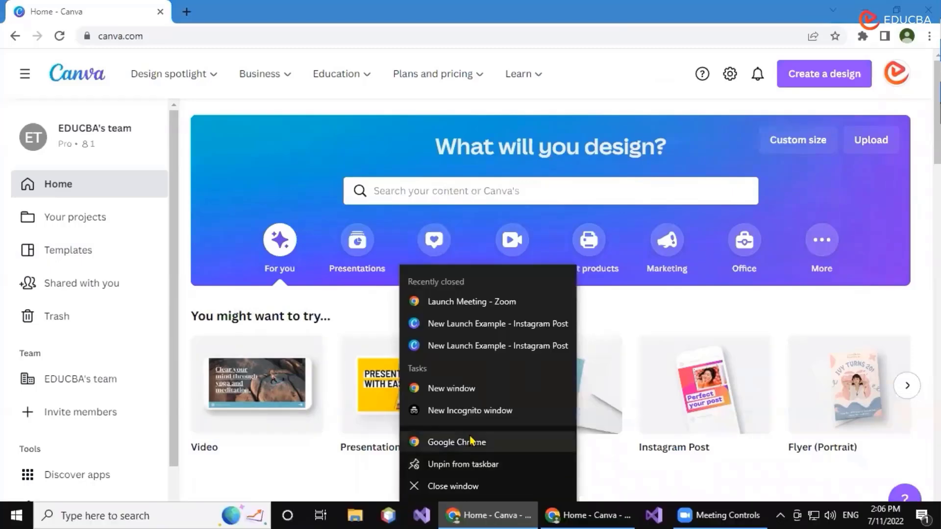
{"action": "left_click", "coordinate": [586, 514]}
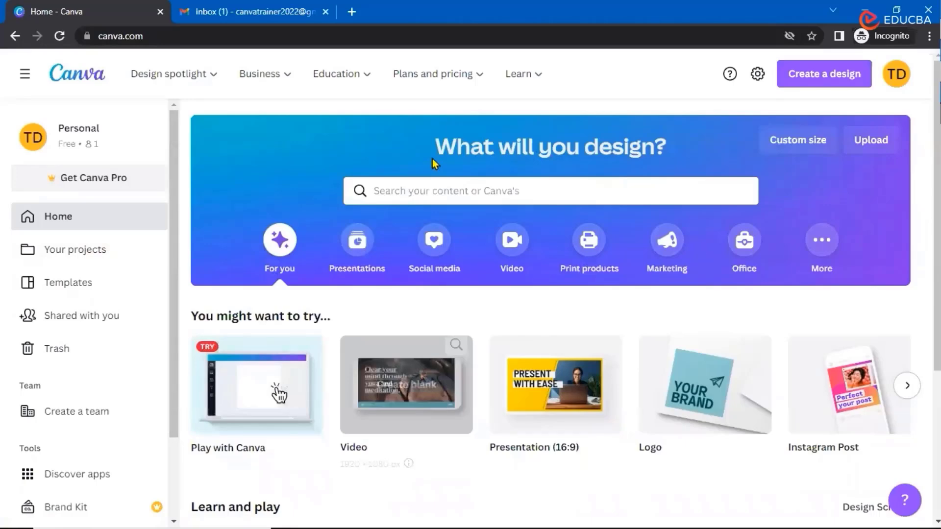
Show the Presentations design types, then switch the home page to Social media
{"action": "left_click", "coordinate": [364, 248]}
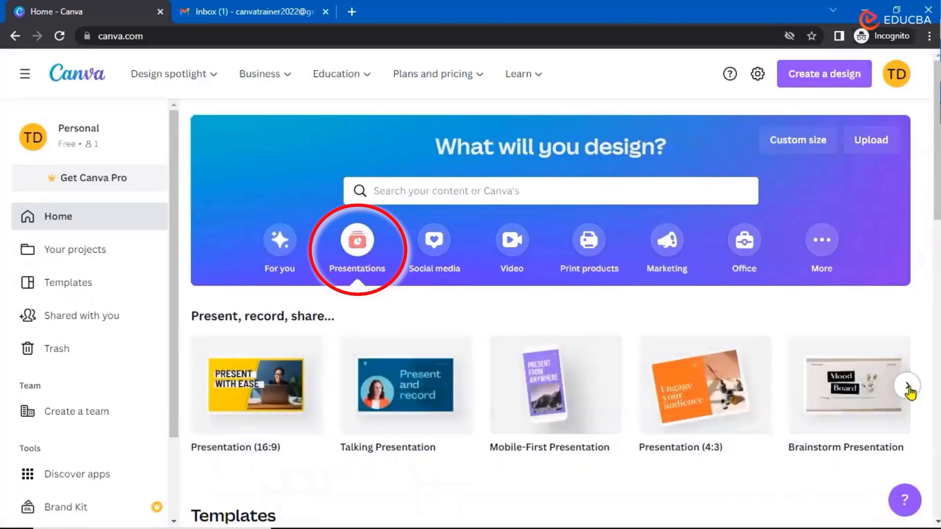
{"action": "left_click", "coordinate": [431, 245]}
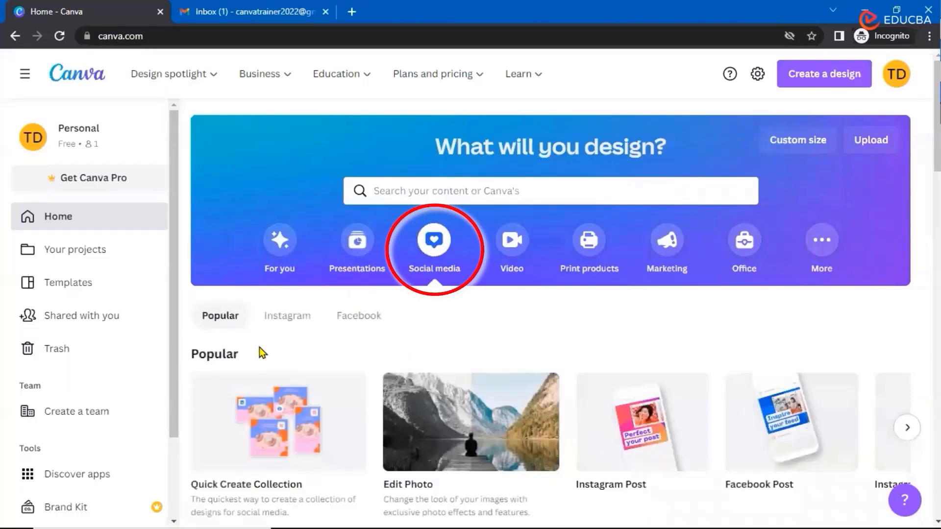
{"action": "scroll", "coordinate": [260, 348], "scroll_direction": "down", "scroll_amount": 1}
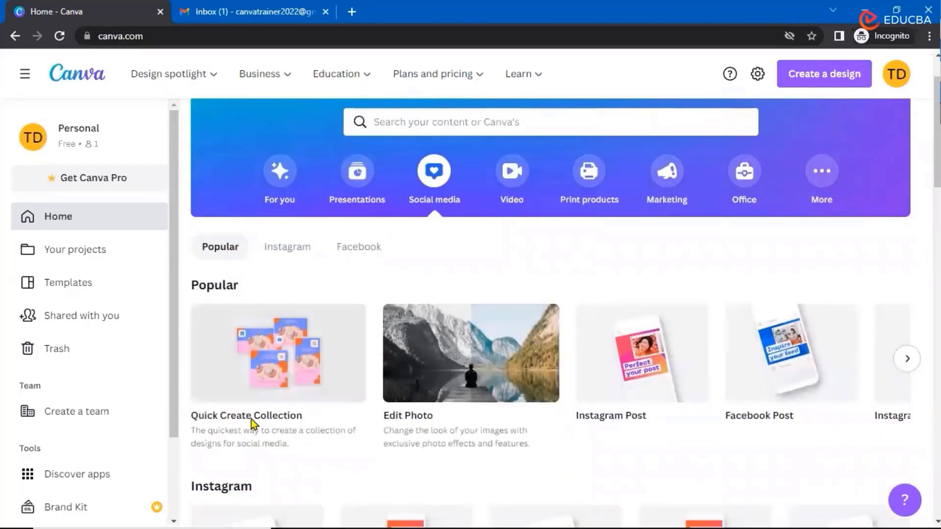
{"action": "scroll", "coordinate": [252, 418], "scroll_direction": "down", "scroll_amount": 1}
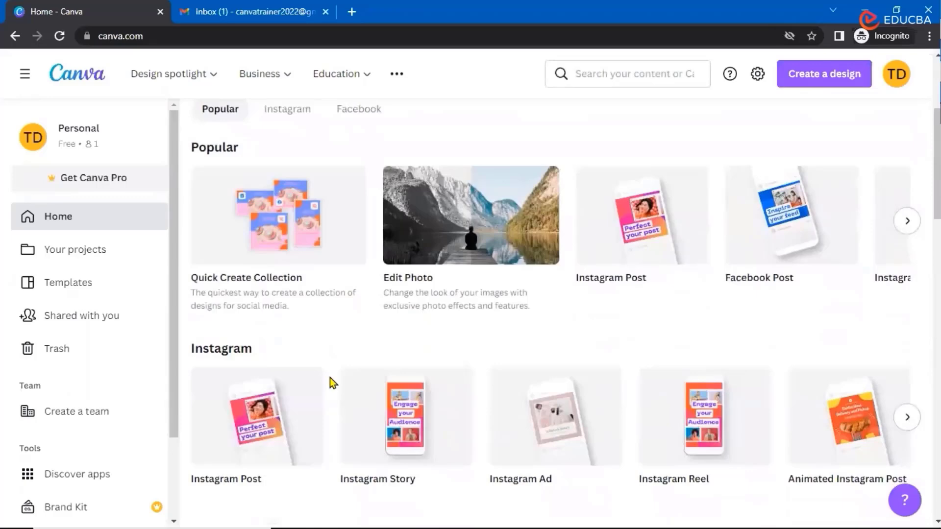
{"action": "scroll", "coordinate": [330, 381], "scroll_direction": "down", "scroll_amount": 1}
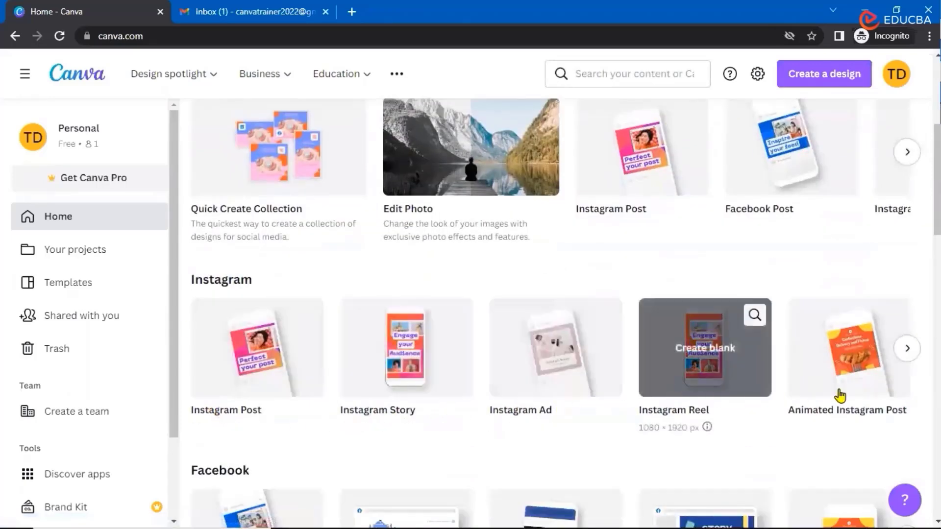
Page through more Instagram and Facebook design types and scroll down to WhatsApp Statuses
{"action": "left_click", "coordinate": [907, 349]}
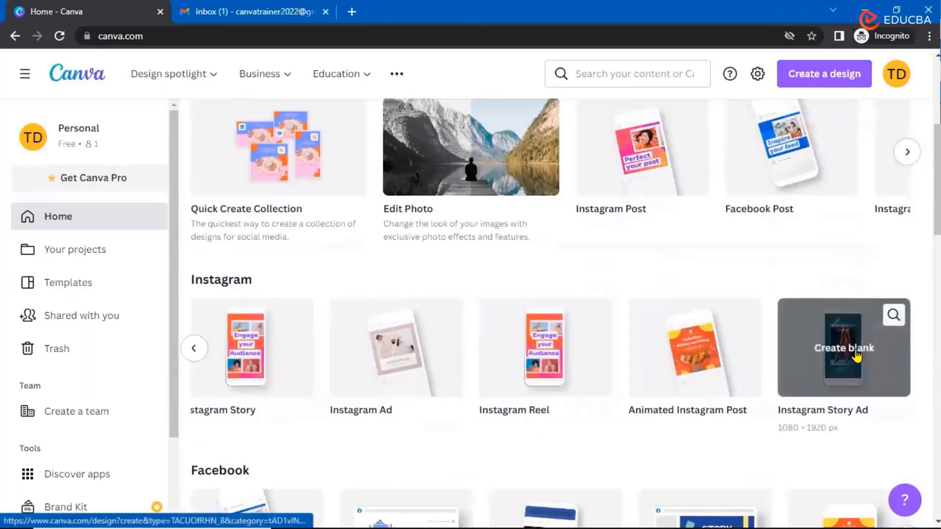
{"action": "scroll", "coordinate": [305, 383], "scroll_direction": "down", "scroll_amount": 4}
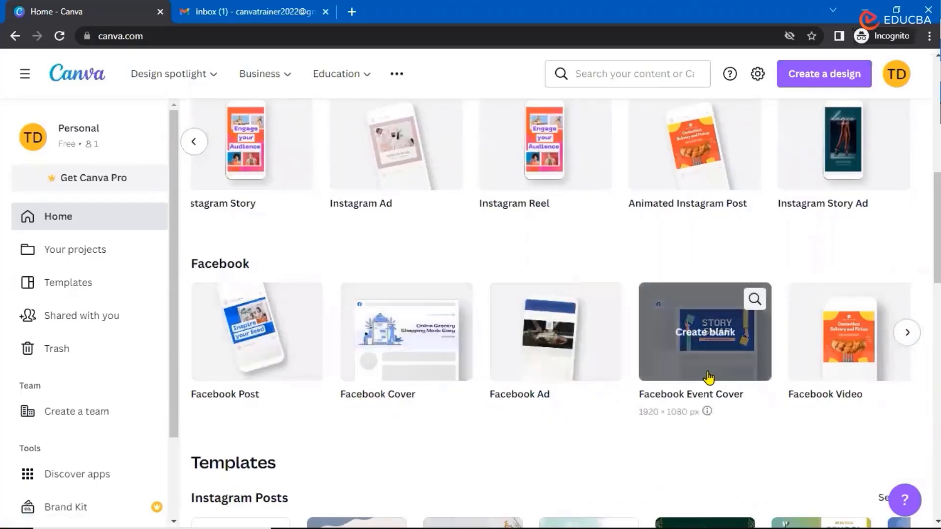
{"action": "left_click", "coordinate": [914, 338]}
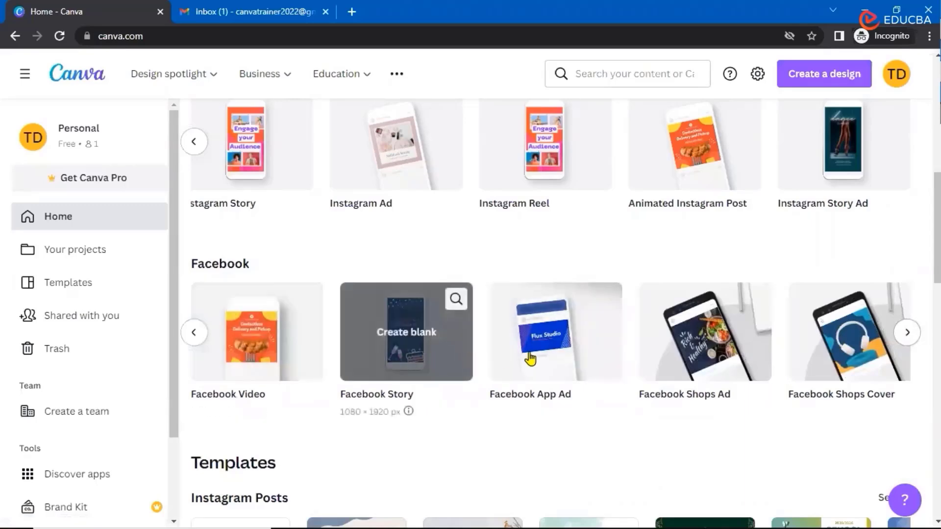
{"action": "left_click", "coordinate": [914, 337]}
{"action": "left_click", "coordinate": [914, 338]}
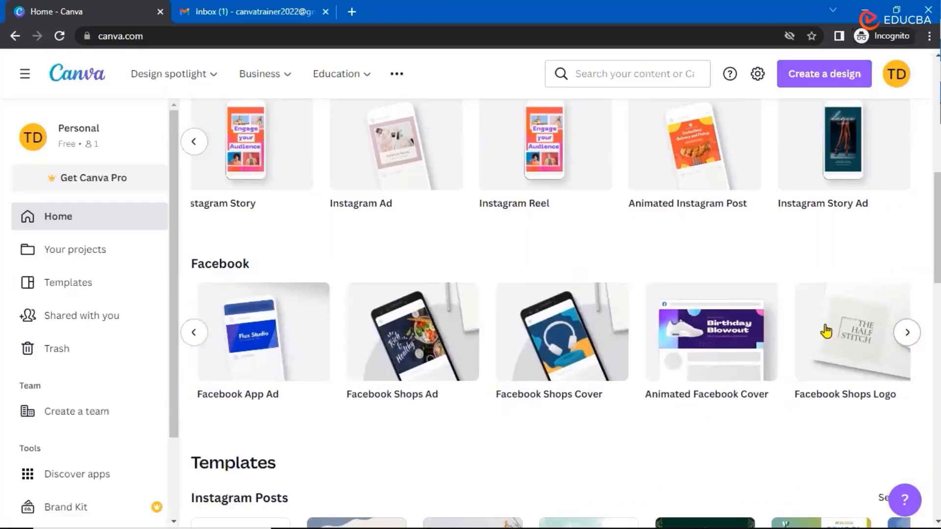
{"action": "scroll", "coordinate": [313, 363], "scroll_direction": "down", "scroll_amount": 4}
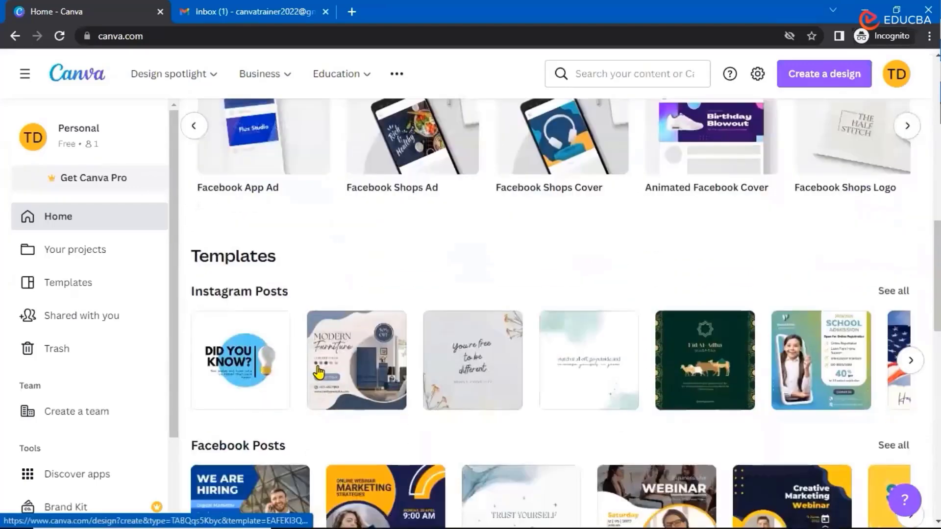
{"action": "scroll", "coordinate": [385, 360], "scroll_direction": "down", "scroll_amount": 4}
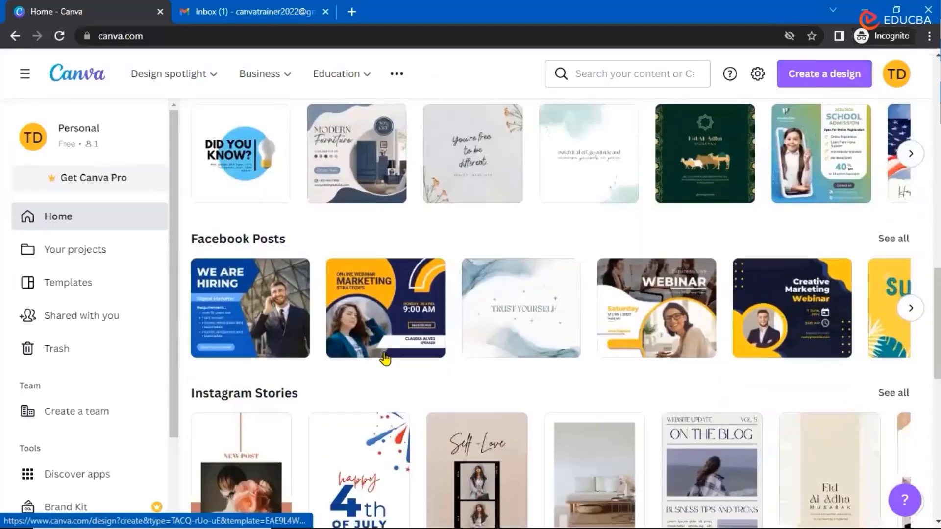
{"action": "scroll", "coordinate": [385, 359], "scroll_direction": "down", "scroll_amount": 3}
{"action": "scroll", "coordinate": [296, 327], "scroll_direction": "down", "scroll_amount": 2}
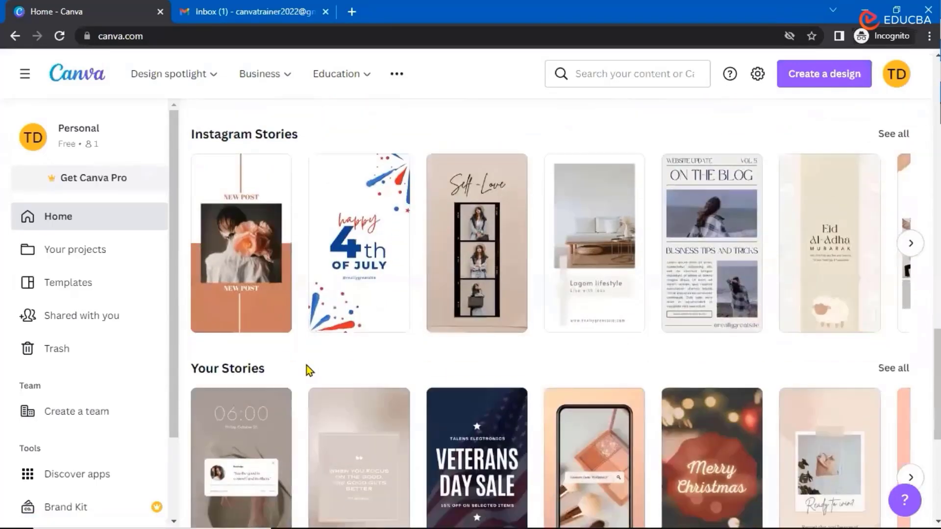
{"action": "scroll", "coordinate": [307, 366], "scroll_direction": "down", "scroll_amount": 6}
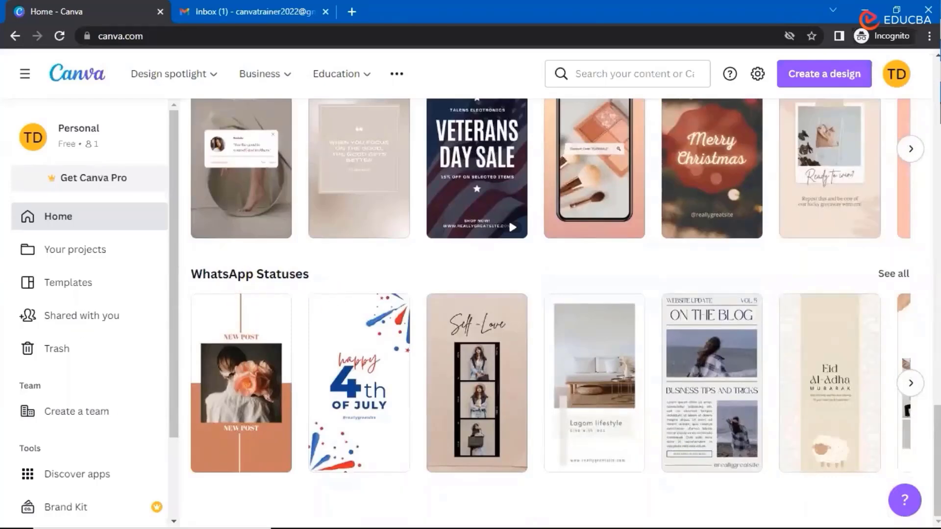
{"action": "left_click", "coordinate": [892, 275]}
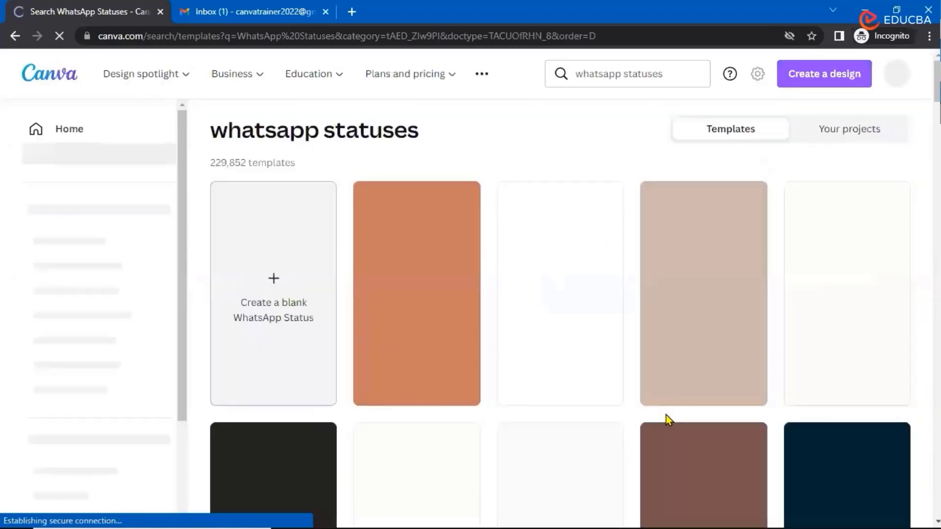
{"action": "scroll", "coordinate": [848, 365], "scroll_direction": "down", "scroll_amount": 4}
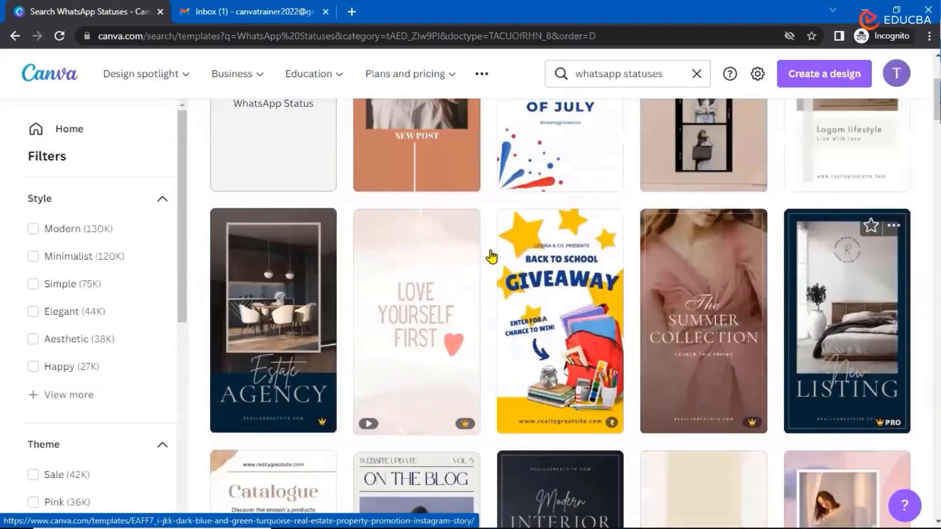
{"action": "scroll", "coordinate": [490, 252], "scroll_direction": "up", "scroll_amount": 4}
{"action": "left_click_drag", "start_coordinate": [208, 163], "coordinate": [296, 162]}
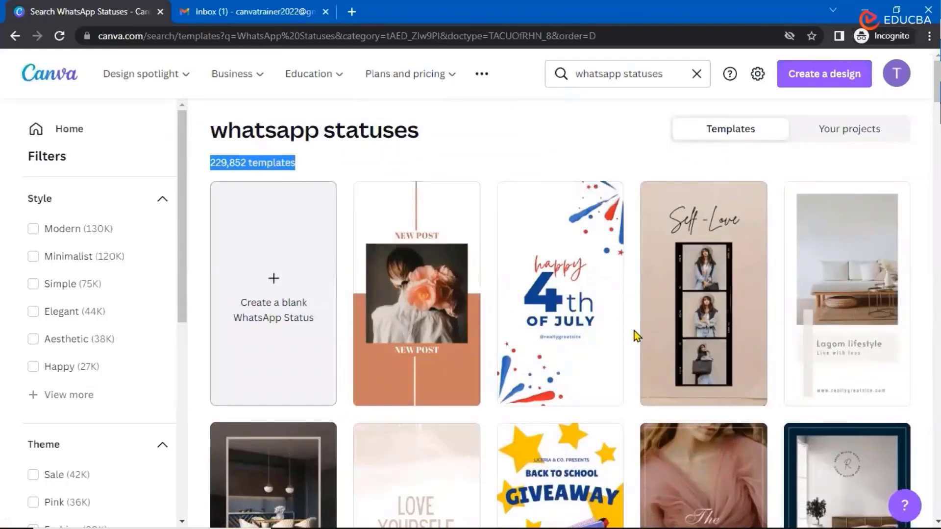
{"action": "left_click", "coordinate": [73, 130]}
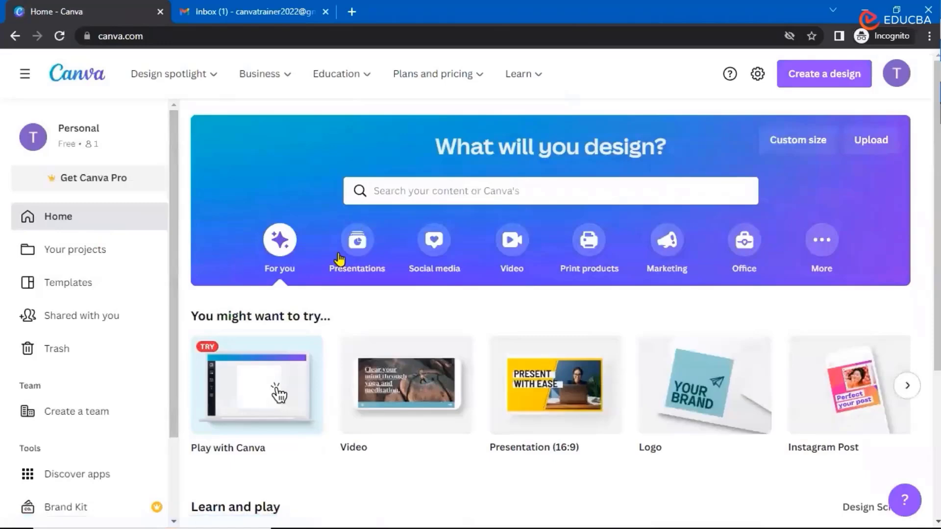
Show the Video design types and page through more formats, then switch to Marketing
{"action": "left_click", "coordinate": [511, 240]}
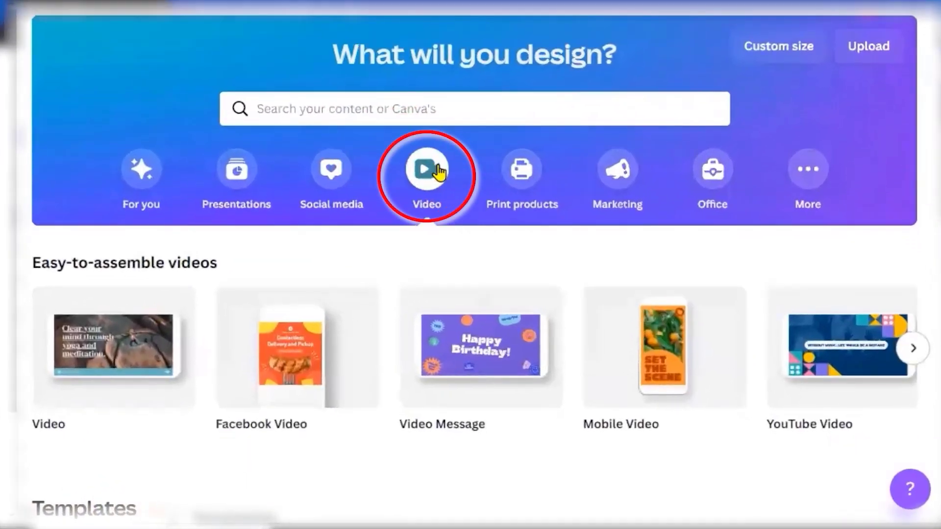
{"action": "mouse_move", "coordinate": [374, 427]}
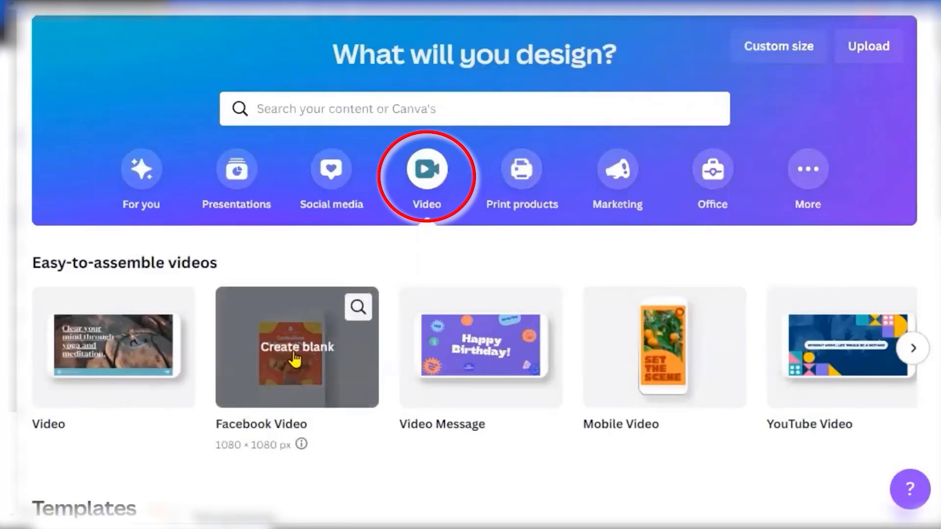
{"action": "mouse_move", "coordinate": [116, 361]}
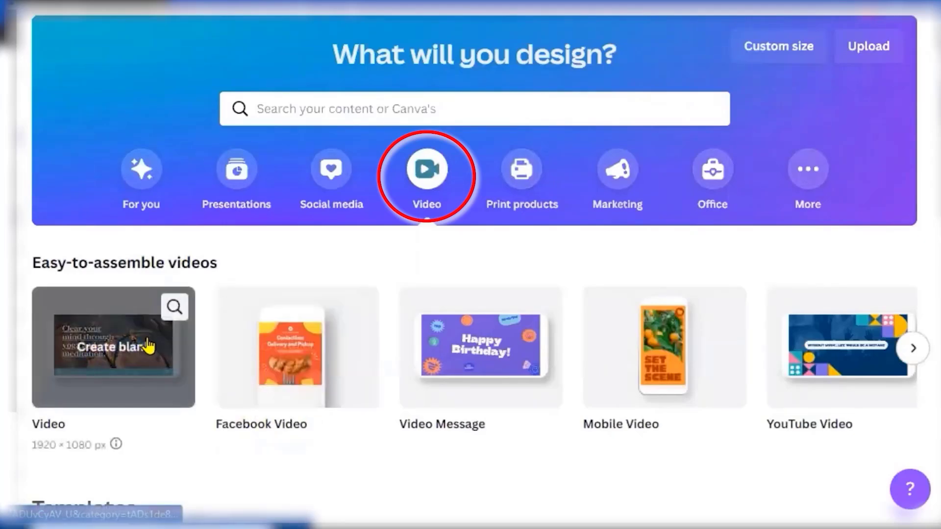
{"action": "mouse_move", "coordinate": [669, 327]}
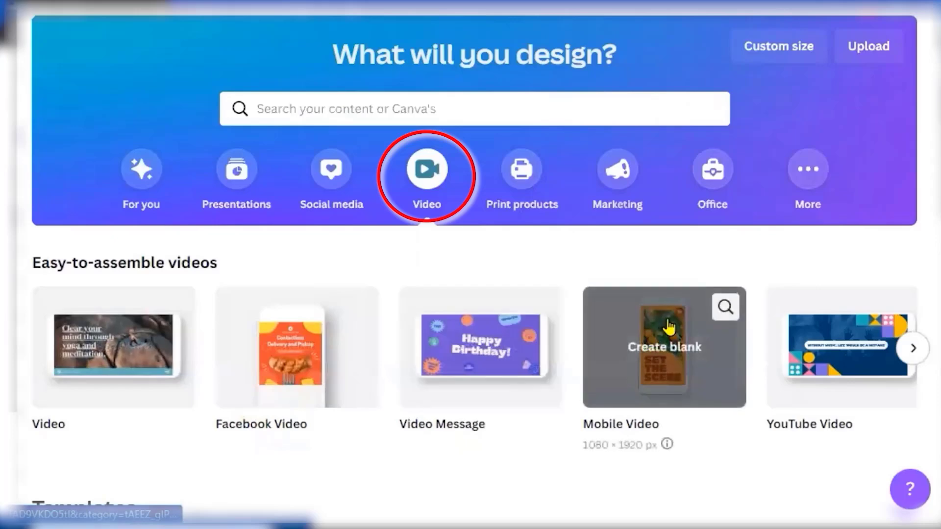
{"action": "left_click", "coordinate": [915, 350]}
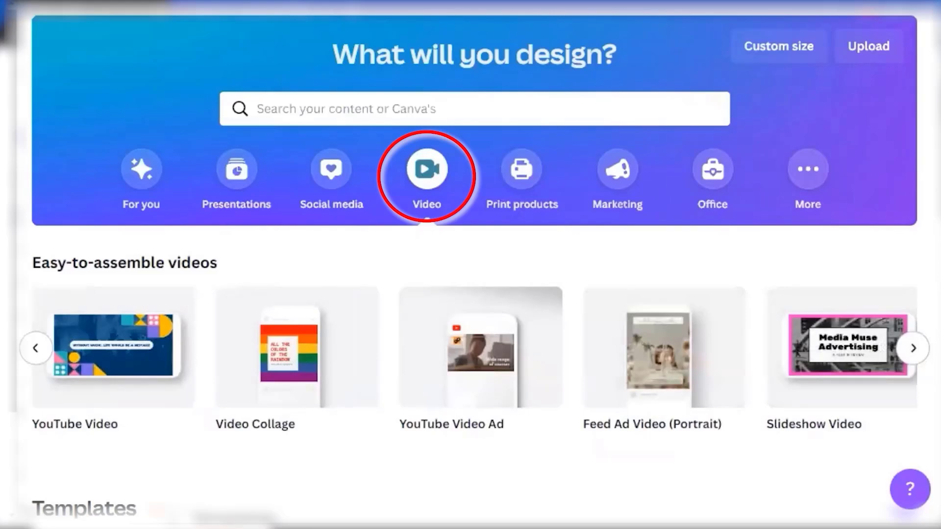
{"action": "left_click", "coordinate": [613, 173]}
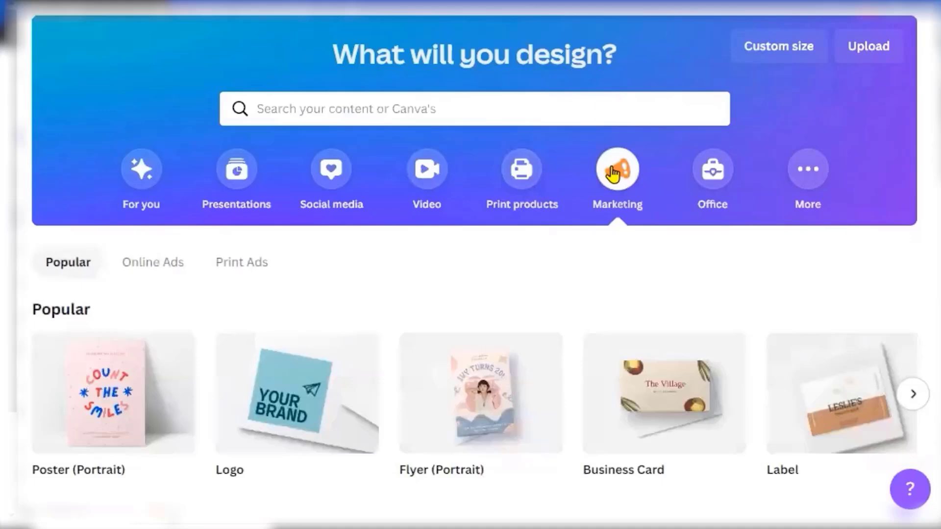
Page through more Popular marketing designs, then switch to the Office category
{"action": "scroll", "coordinate": [304, 251], "scroll_direction": "down", "scroll_amount": 3}
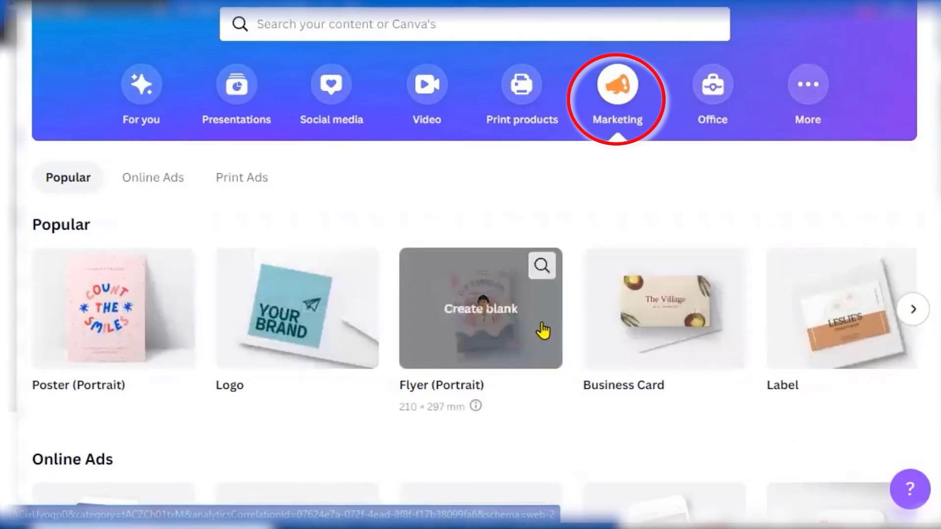
{"action": "left_click", "coordinate": [913, 314]}
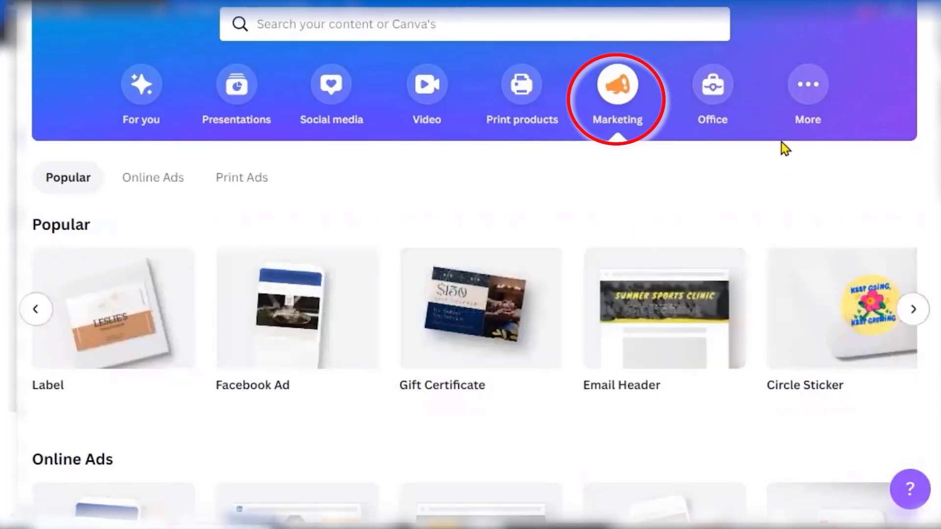
{"action": "left_click", "coordinate": [714, 91]}
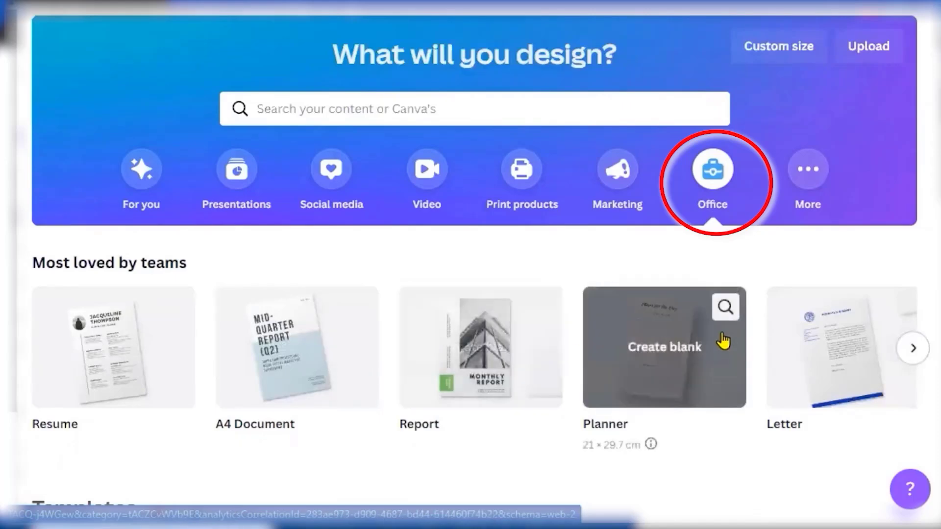
Page twice through Most loved by teams designs, then switch to the More category
{"action": "left_click", "coordinate": [913, 348]}
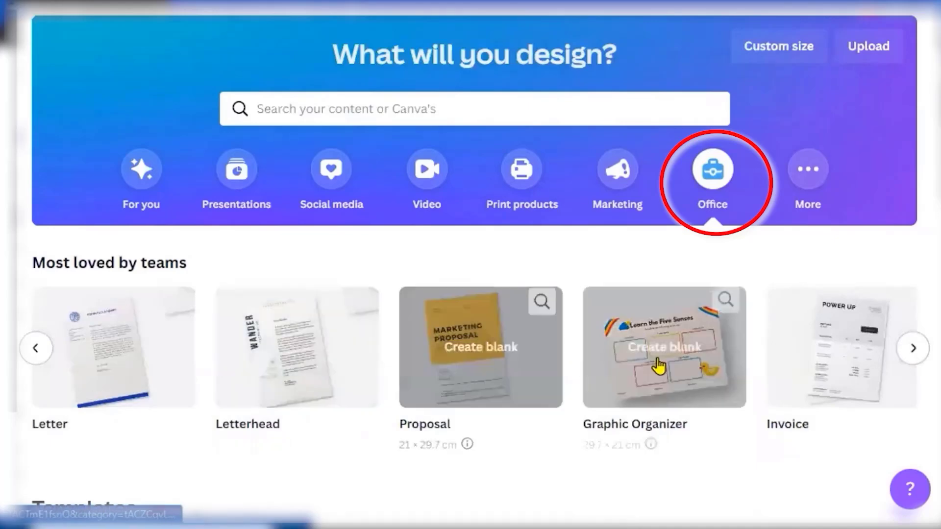
{"action": "left_click", "coordinate": [913, 348]}
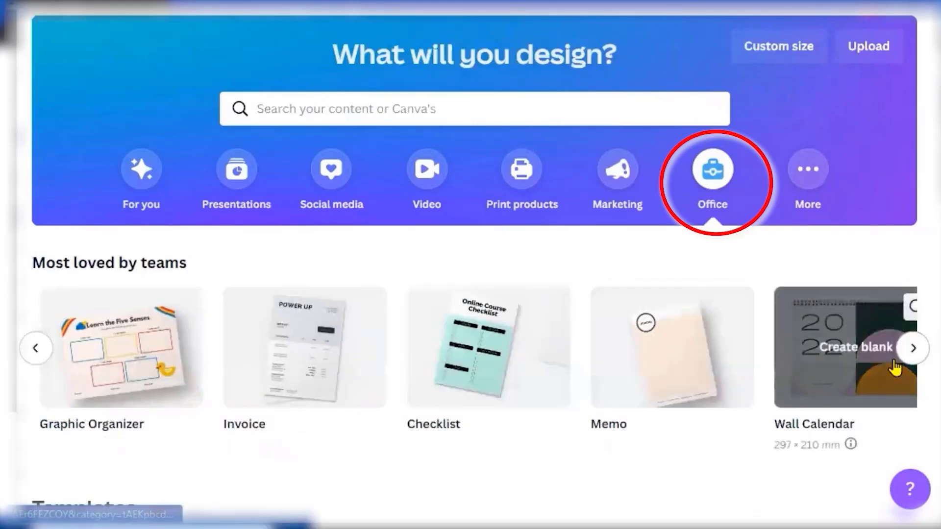
{"action": "left_click", "coordinate": [809, 184]}
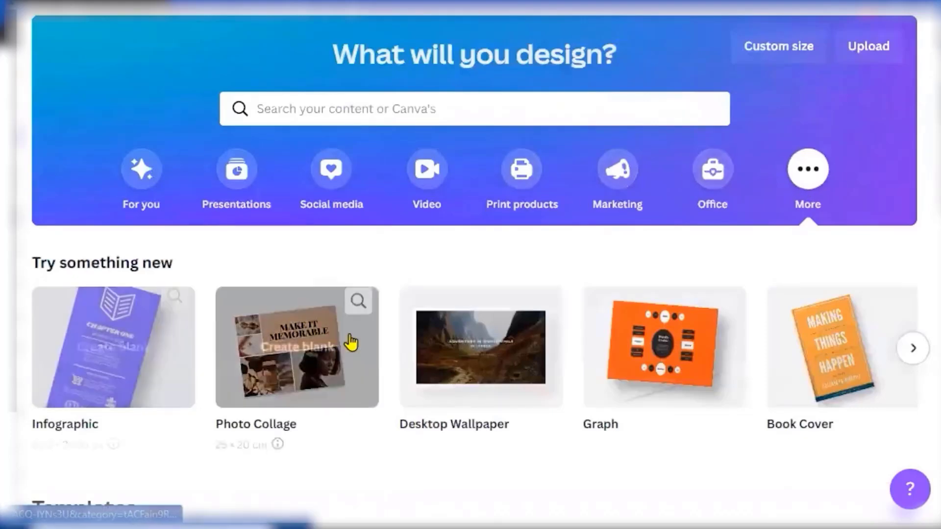
Page through more Try something new designs, then scroll back to the For you suggestions
{"action": "scroll", "coordinate": [838, 357], "scroll_direction": "down", "scroll_amount": 2}
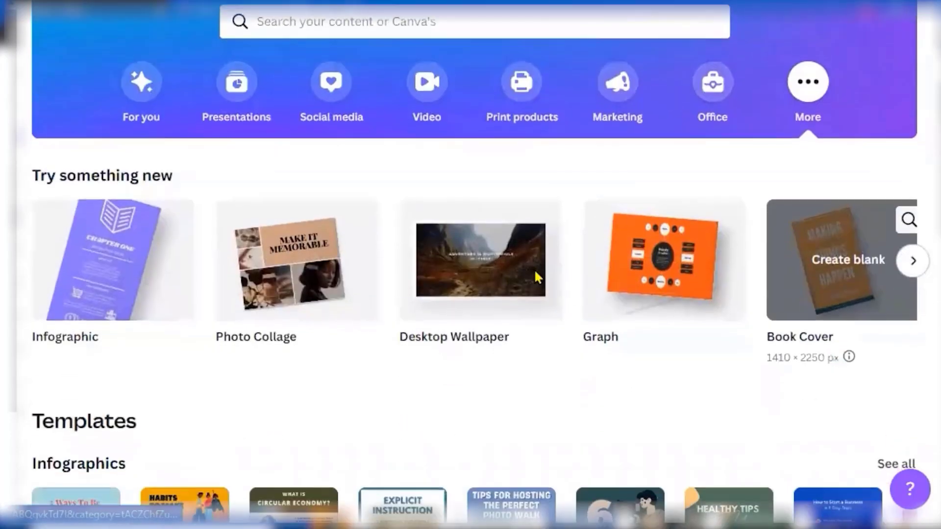
{"action": "scroll", "coordinate": [537, 277], "scroll_direction": "down", "scroll_amount": 2}
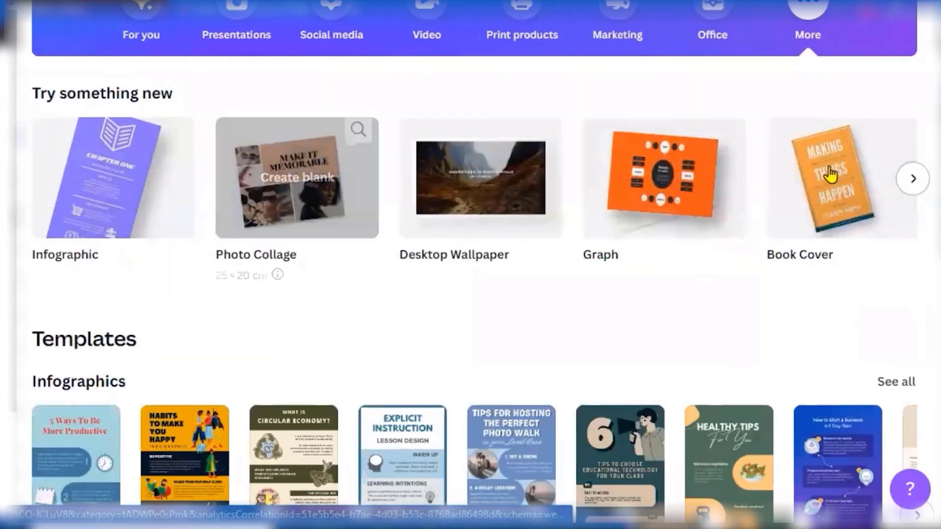
{"action": "left_click", "coordinate": [909, 179]}
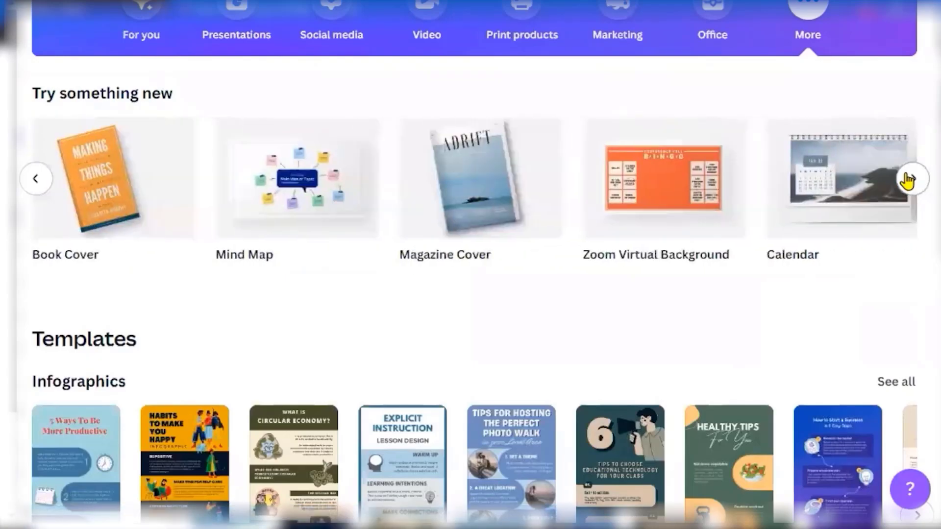
{"action": "scroll", "coordinate": [255, 143], "scroll_direction": "up", "scroll_amount": 3}
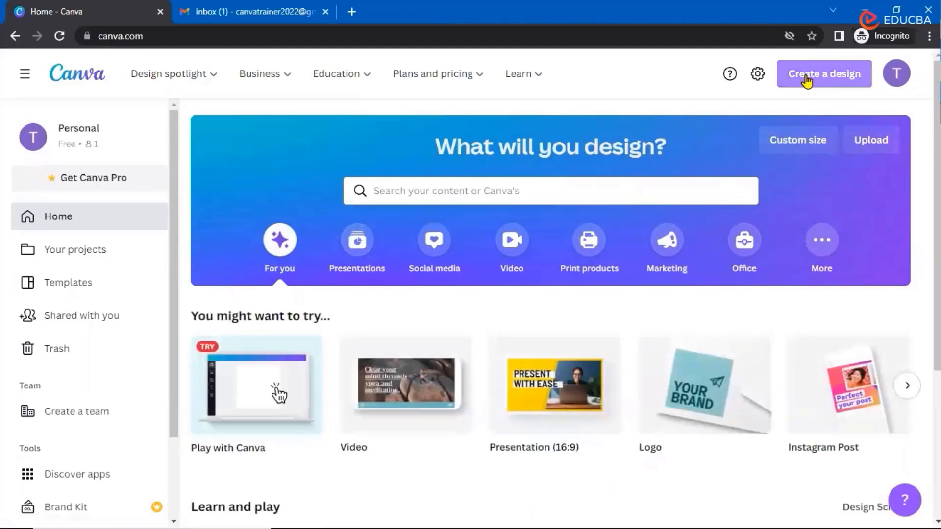
{"action": "left_click", "coordinate": [807, 79]}
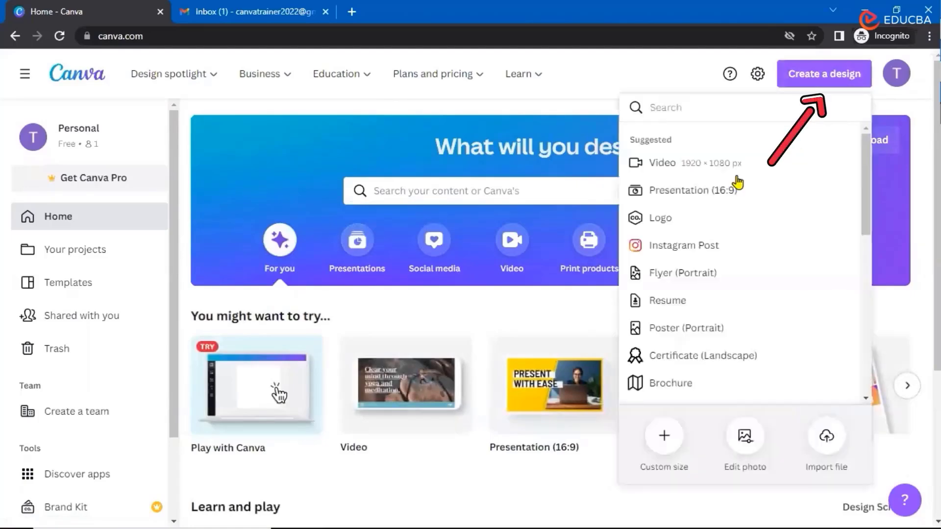
{"action": "scroll", "coordinate": [691, 221], "scroll_direction": "down", "scroll_amount": 3}
{"action": "scroll", "coordinate": [647, 298], "scroll_direction": "down", "scroll_amount": 5}
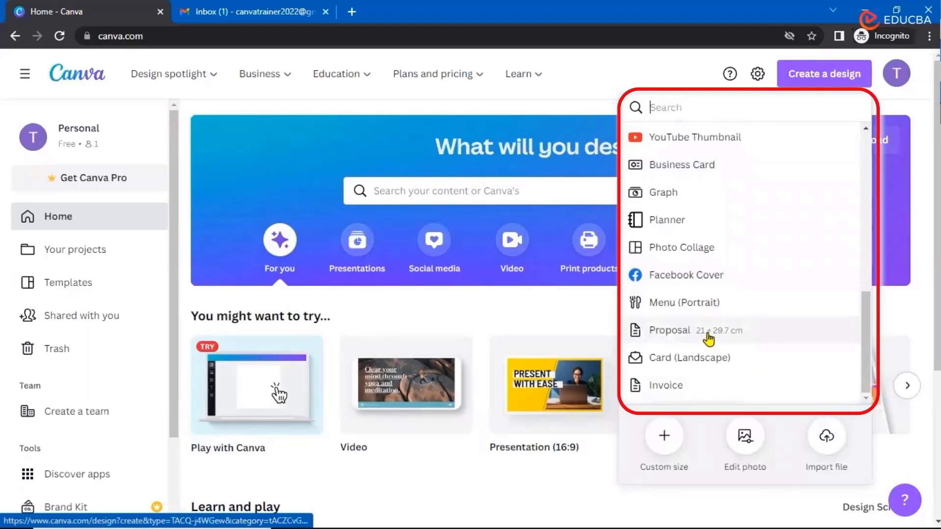
{"action": "left_click", "coordinate": [668, 107]}
{"action": "type", "text": "ins"}
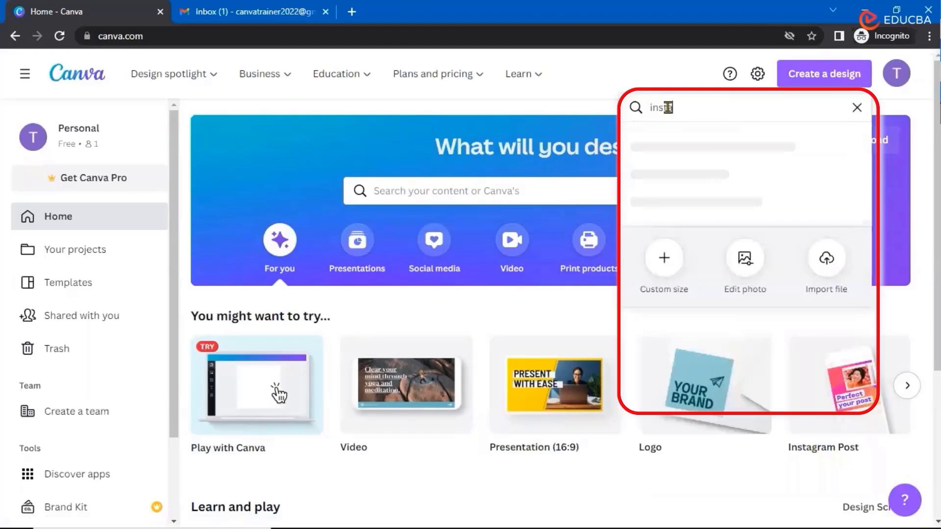
{"action": "type", "text": "tag"}
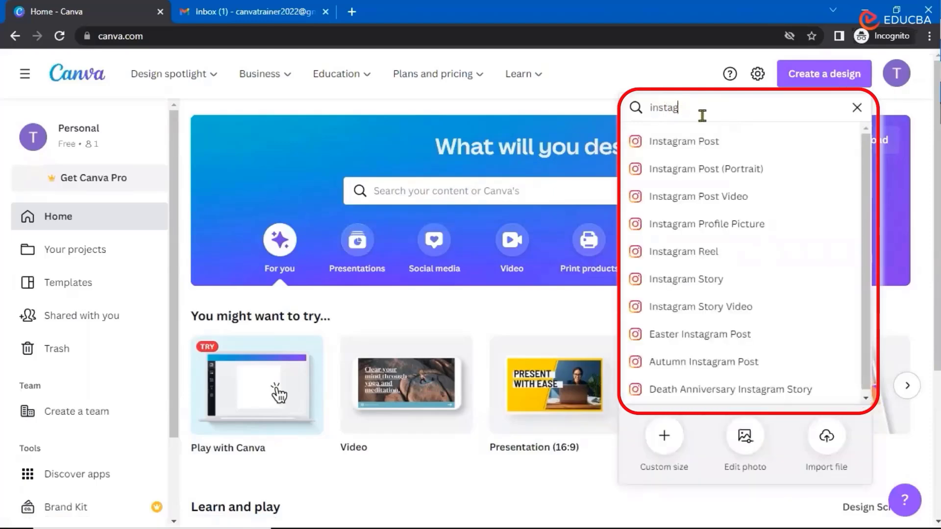
{"action": "scroll", "coordinate": [740, 323], "scroll_direction": "down", "scroll_amount": 1}
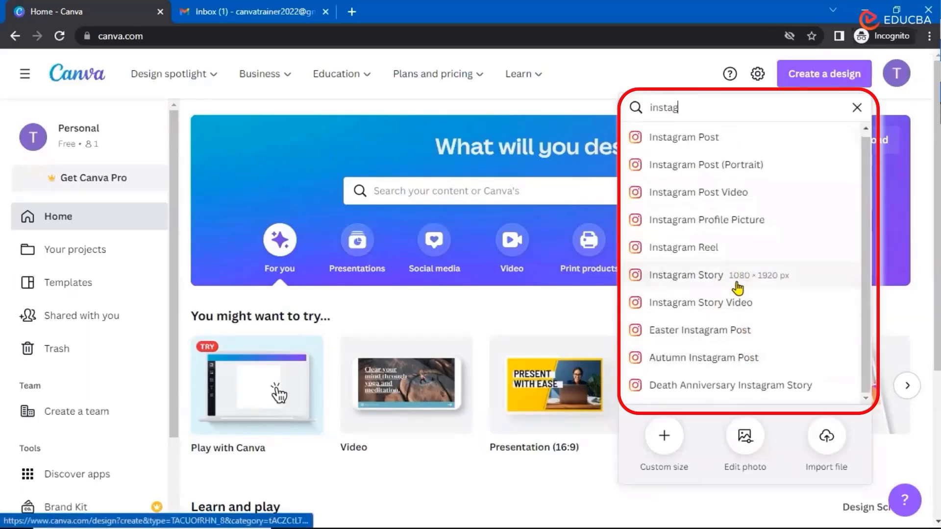
{"action": "scroll", "coordinate": [737, 290], "scroll_direction": "down", "scroll_amount": 3}
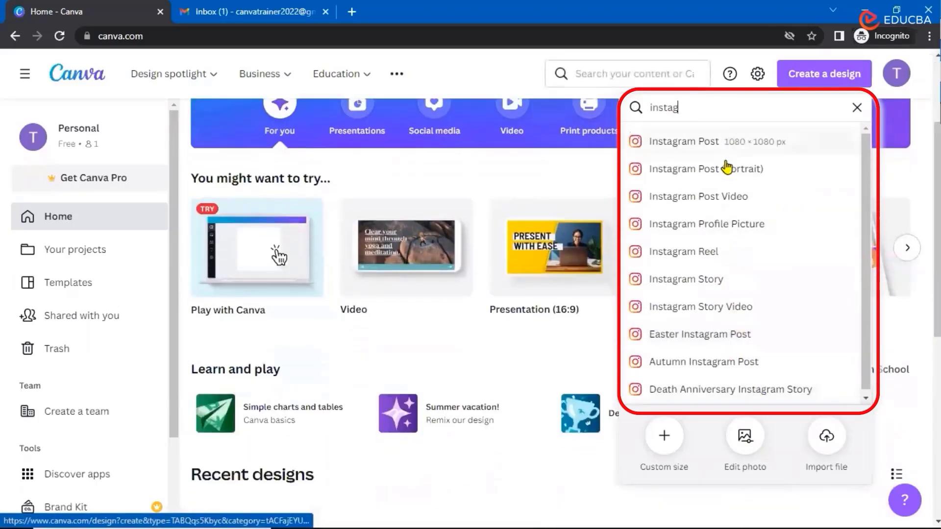
{"action": "left_click_drag", "start_coordinate": [705, 108], "coordinate": [636, 106]}
{"action": "type", "text": "fac"}
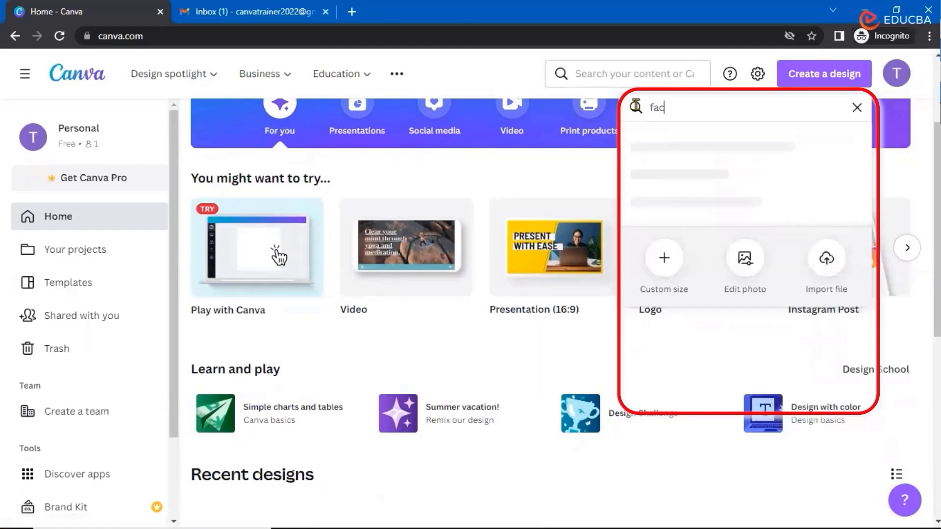
{"action": "type", "text": "eboo"}
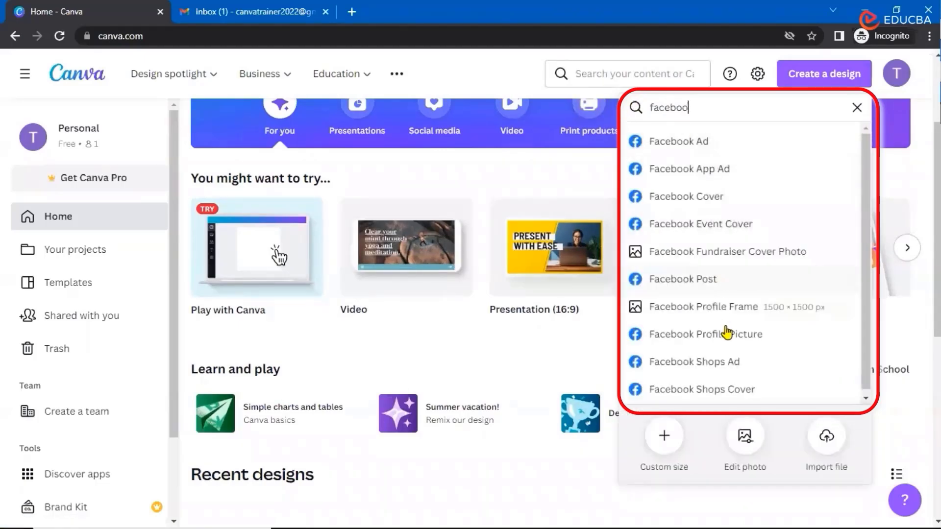
{"action": "left_click_drag", "start_coordinate": [691, 108], "coordinate": [636, 106]}
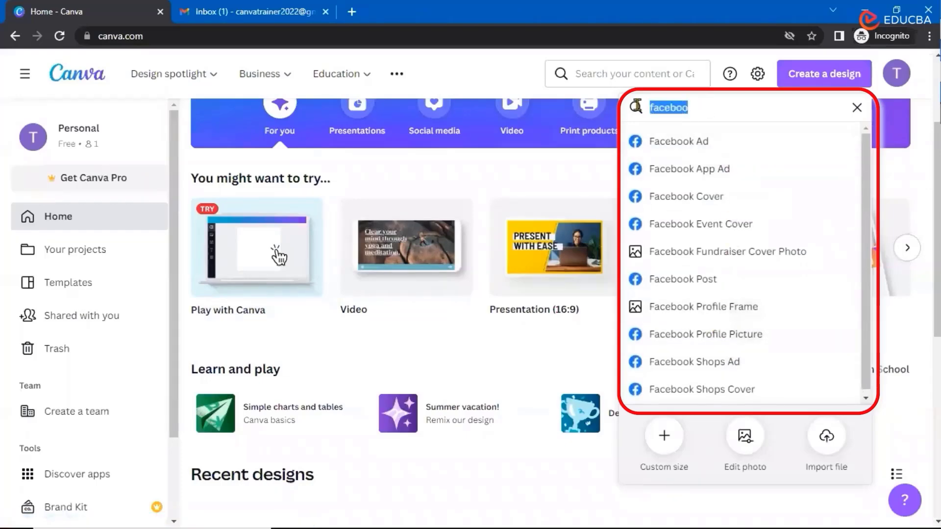
{"action": "type", "text": "youtub"}
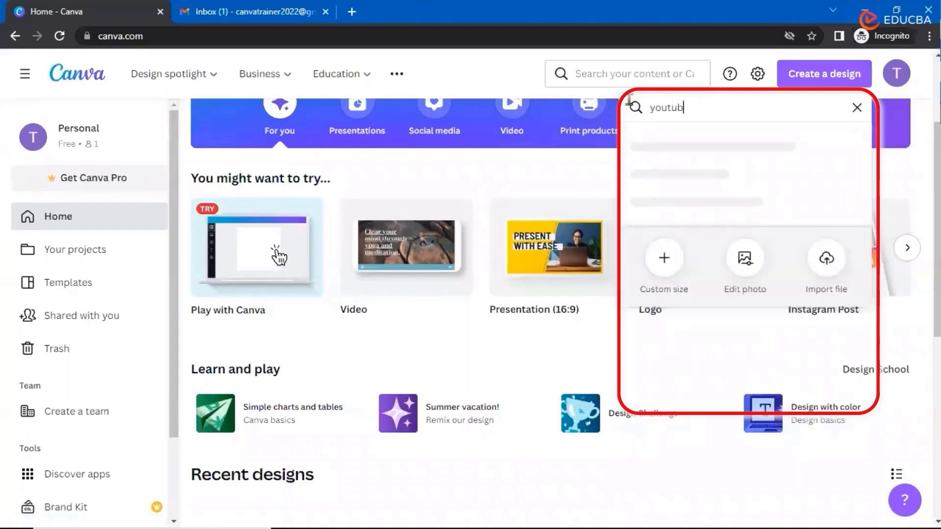
{"action": "type", "text": "e"}
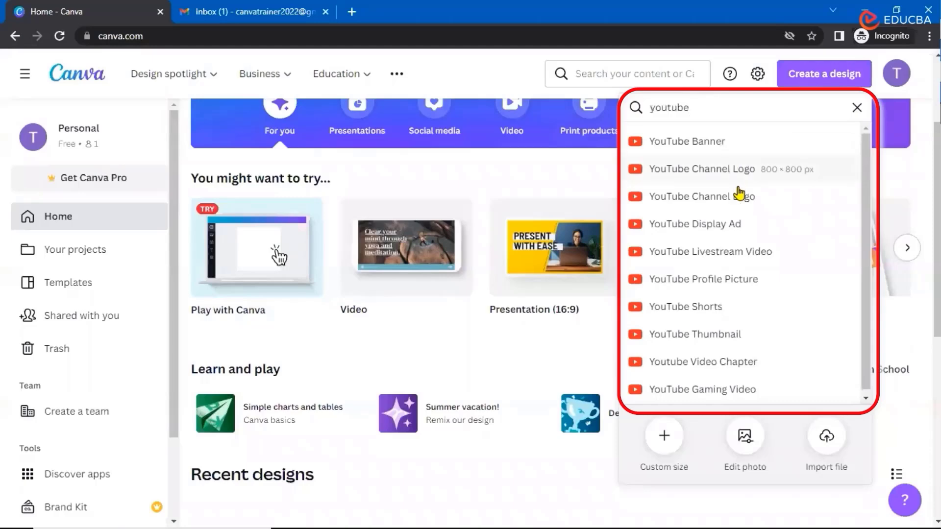
{"action": "scroll", "coordinate": [744, 374], "scroll_direction": "down", "scroll_amount": 1}
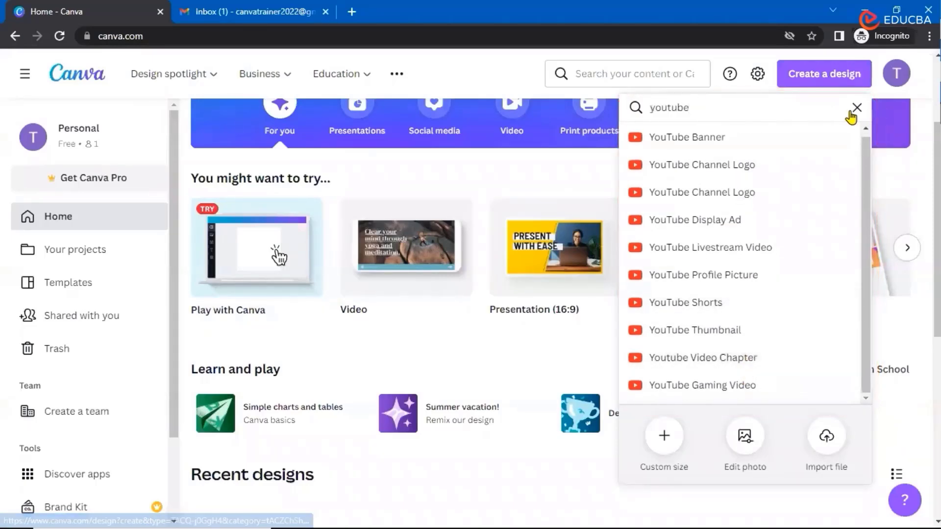
{"action": "left_click", "coordinate": [857, 107]}
{"action": "scroll", "coordinate": [489, 329], "scroll_direction": "up", "scroll_amount": 3}
{"action": "left_click", "coordinate": [489, 330]}
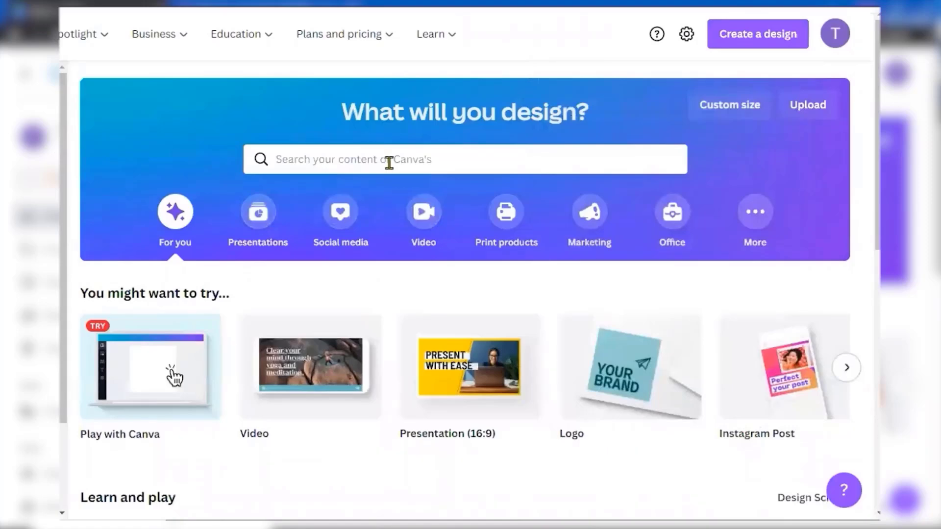
Preview the main search suggestions, then search design types for 'pos' and clear the search
{"action": "left_click", "coordinate": [389, 163]}
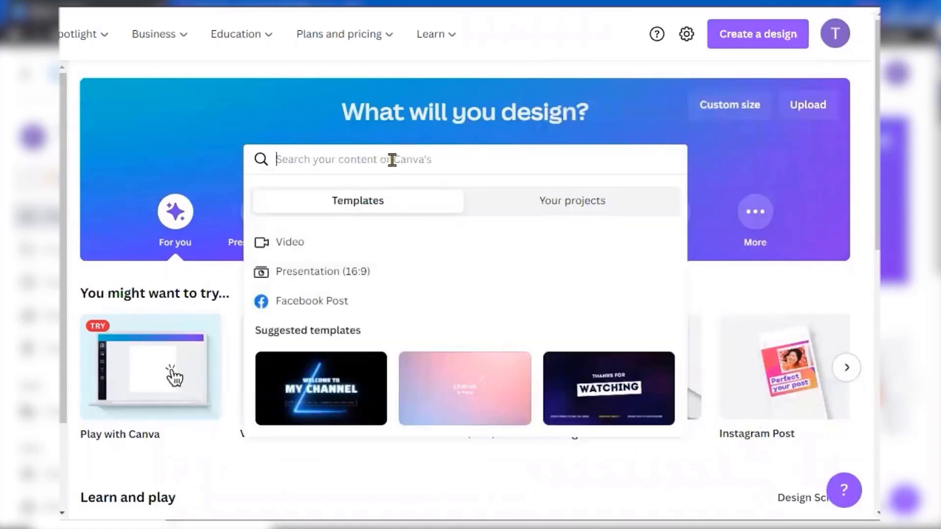
{"action": "left_click", "coordinate": [197, 162]}
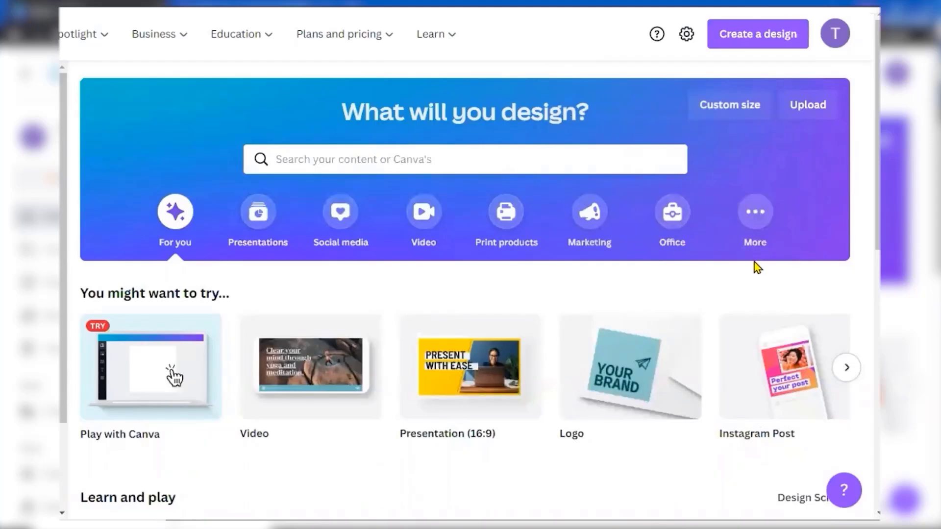
{"action": "left_click", "coordinate": [753, 35]}
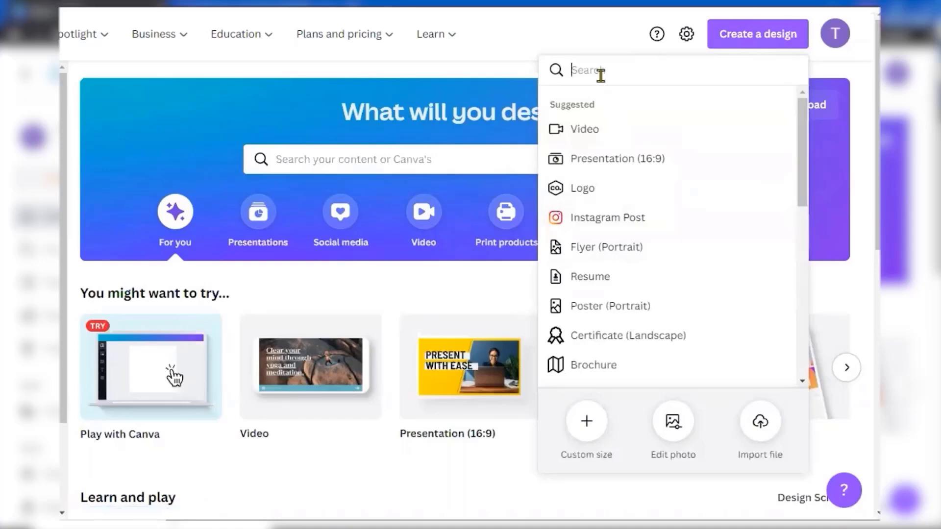
{"action": "type", "text": "post"}
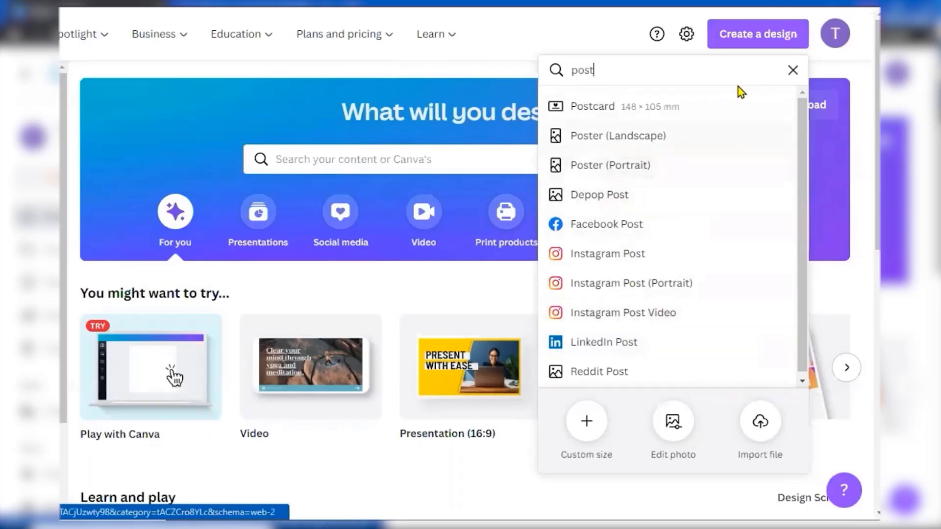
{"action": "left_click", "coordinate": [792, 70]}
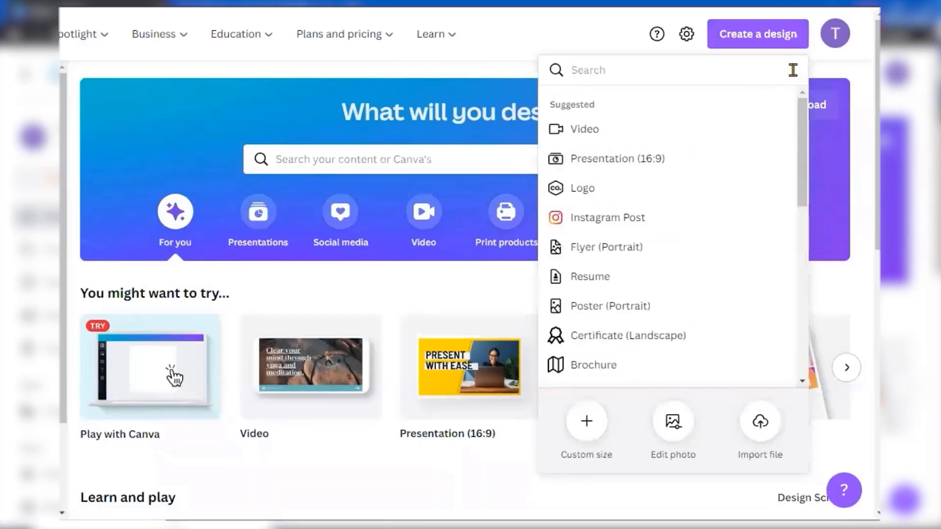
{"action": "left_click", "coordinate": [623, 39]}
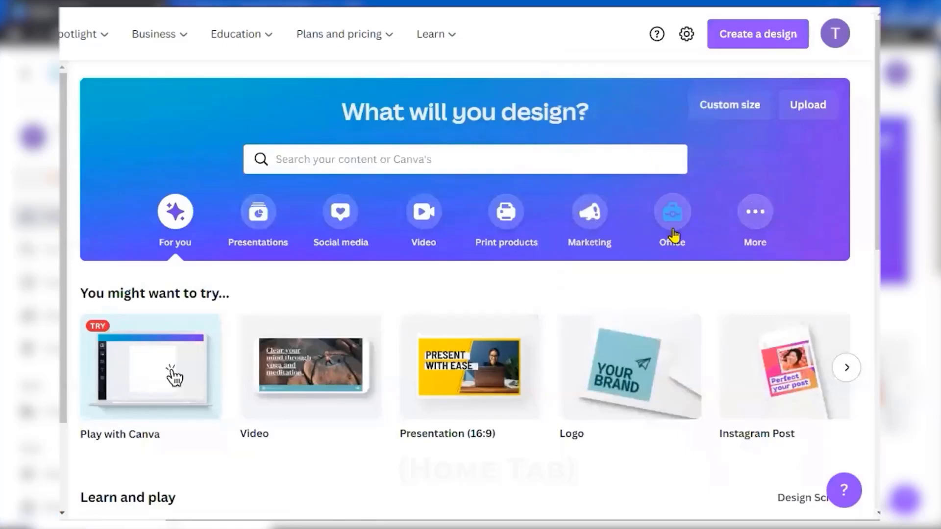
Go to the free account's Your projects page from the sidebar
{"action": "scroll", "coordinate": [657, 263], "scroll_direction": "down", "scroll_amount": 5}
{"action": "scroll", "coordinate": [654, 260], "scroll_direction": "up", "scroll_amount": 5}
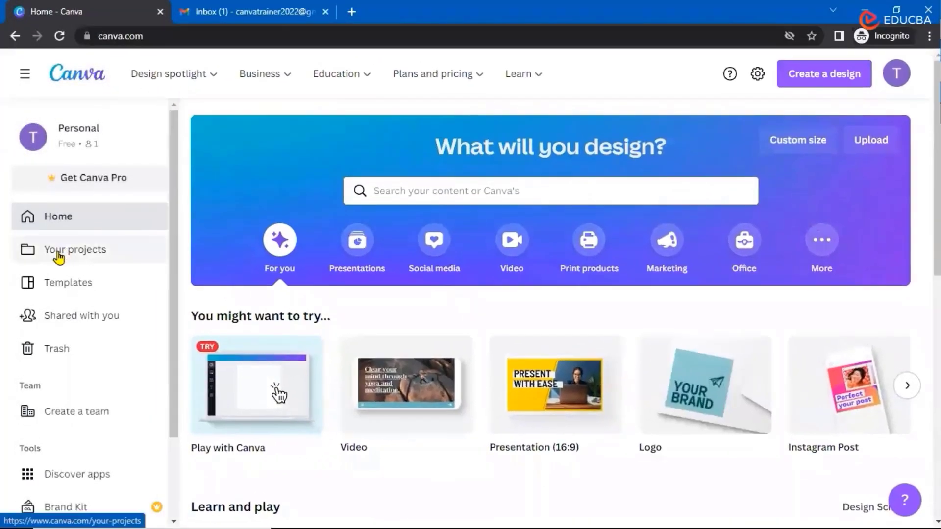
{"action": "left_click", "coordinate": [58, 252]}
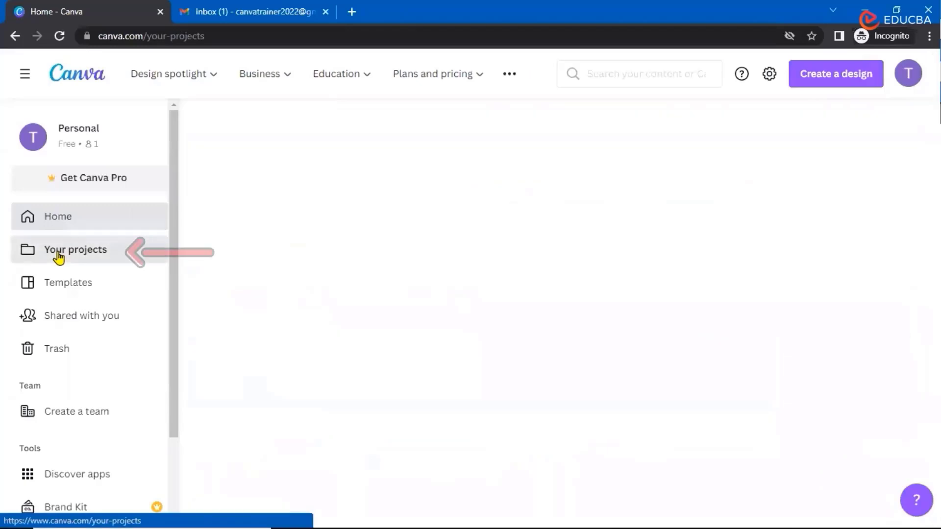
Dismiss the 1/3 onboarding tip and bring the Pro team account window forward
{"action": "left_click", "coordinate": [549, 138]}
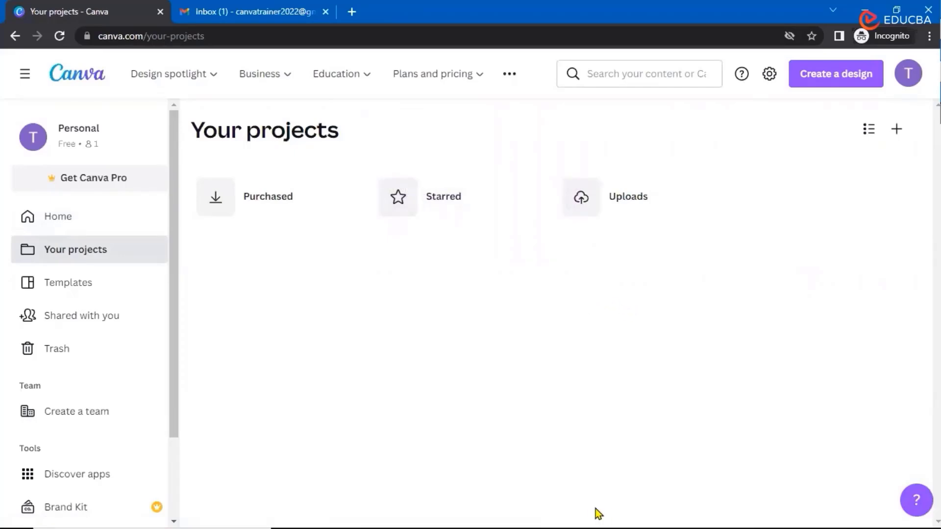
{"action": "left_click", "coordinate": [482, 523]}
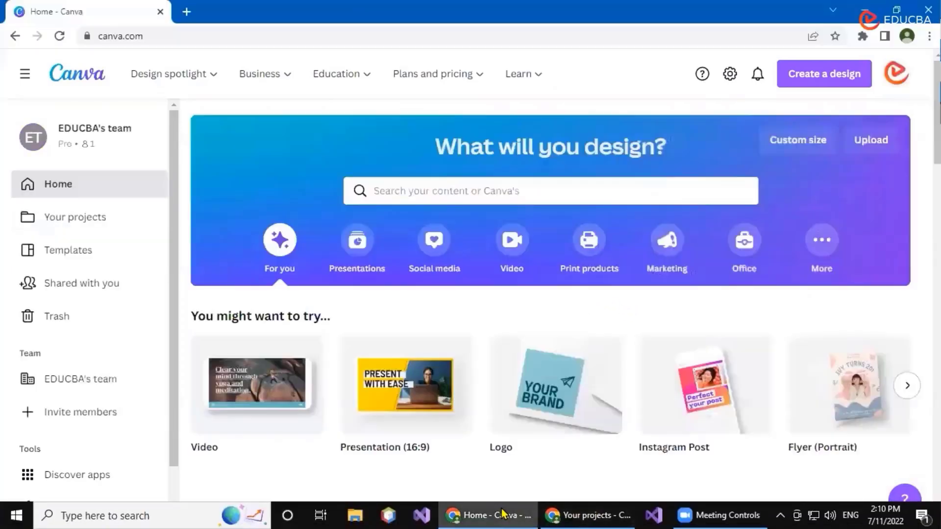
Scroll through the Pro team's Your projects Designs, Images and Videos, then back up
{"action": "left_click", "coordinate": [77, 221]}
{"action": "scroll", "coordinate": [414, 356], "scroll_direction": "down", "scroll_amount": 3}
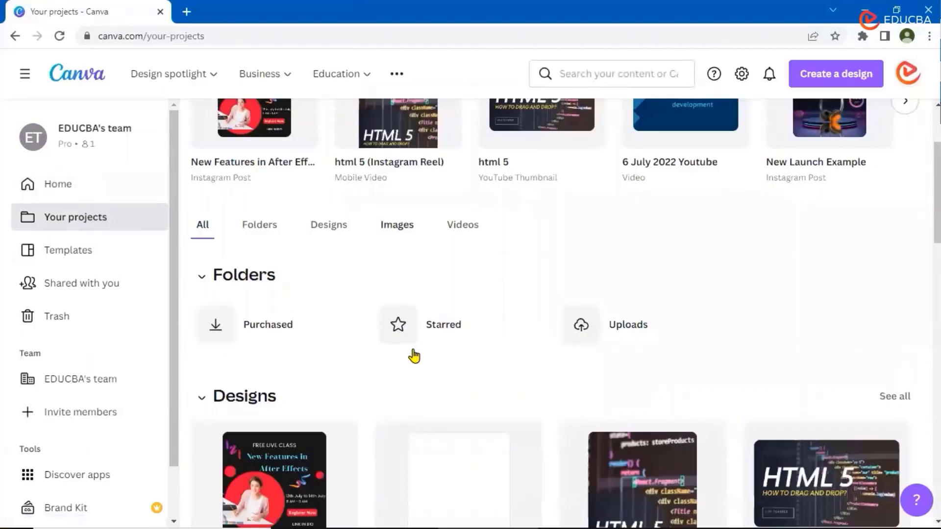
{"action": "scroll", "coordinate": [414, 356], "scroll_direction": "down", "scroll_amount": 2}
{"action": "scroll", "coordinate": [790, 315], "scroll_direction": "down", "scroll_amount": 4}
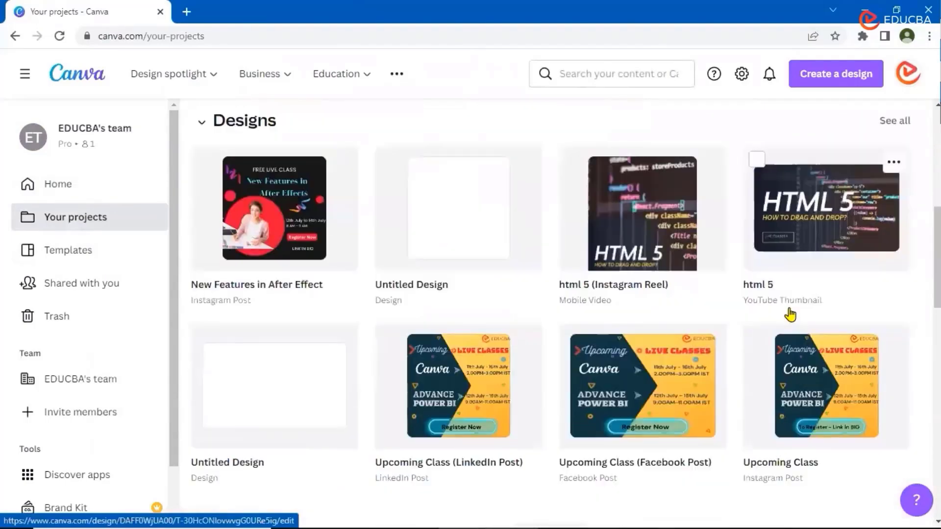
{"action": "scroll", "coordinate": [521, 334], "scroll_direction": "down", "scroll_amount": 4}
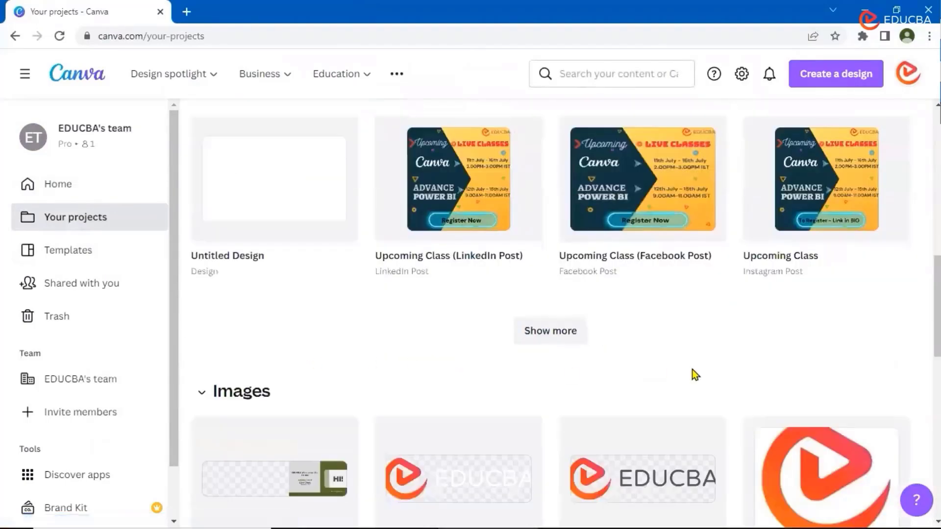
{"action": "scroll", "coordinate": [654, 316], "scroll_direction": "down", "scroll_amount": 5}
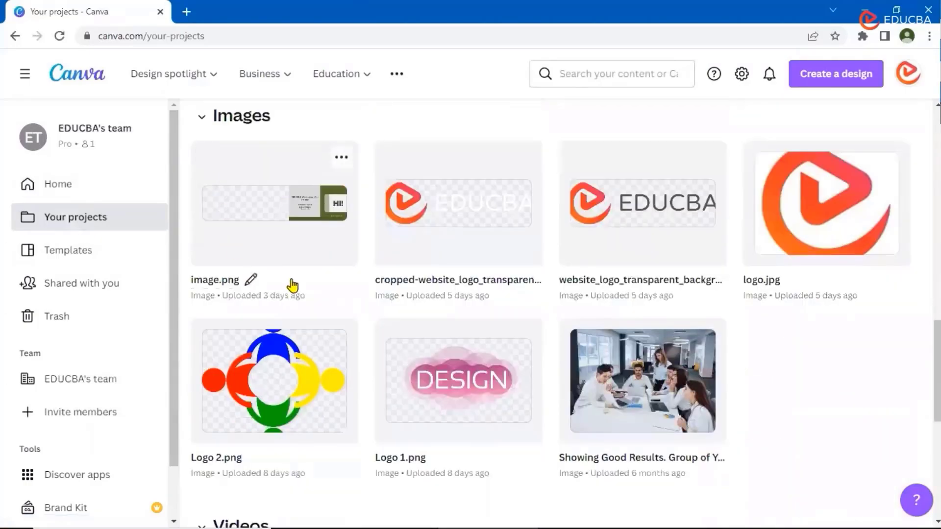
{"action": "scroll", "coordinate": [424, 326], "scroll_direction": "down", "scroll_amount": 4}
{"action": "scroll", "coordinate": [368, 329], "scroll_direction": "down", "scroll_amount": 3}
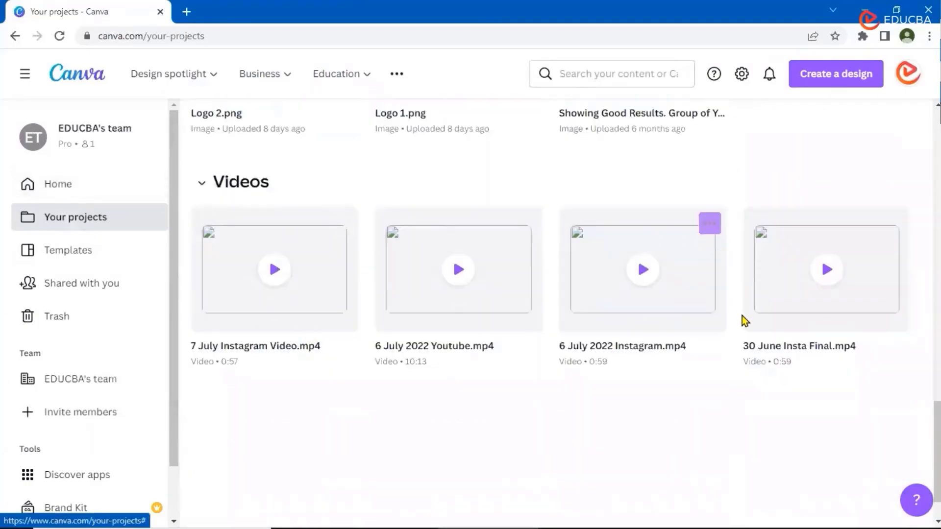
{"action": "scroll", "coordinate": [743, 321], "scroll_direction": "down", "scroll_amount": 1}
{"action": "scroll", "coordinate": [742, 323], "scroll_direction": "up", "scroll_amount": 15}
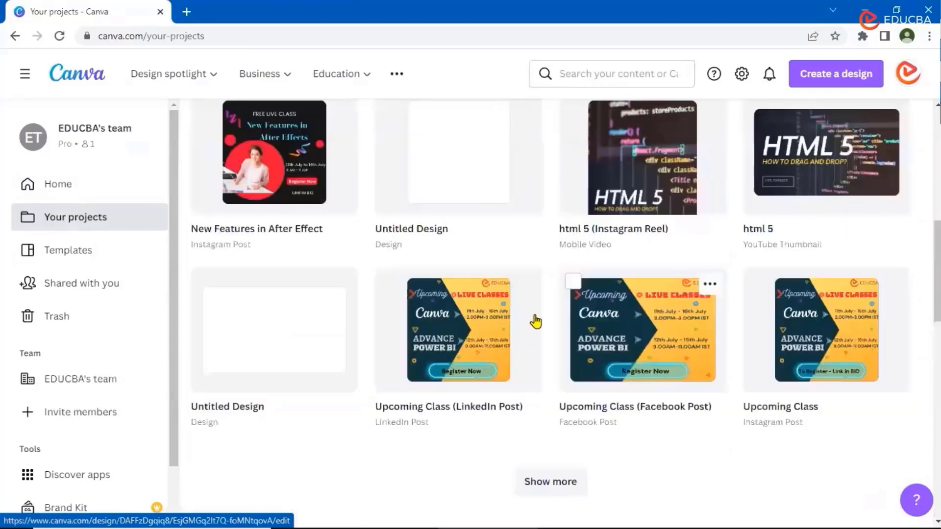
{"action": "scroll", "coordinate": [569, 245], "scroll_direction": "up", "scroll_amount": 3}
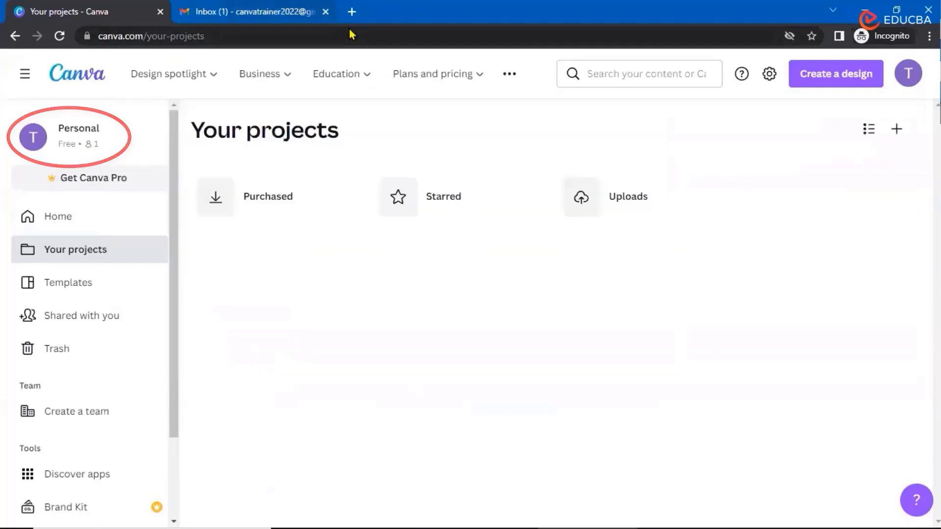
Sign out of the free Personal account from the avatar menu
{"action": "right_click", "coordinate": [571, 513]}
{"action": "key", "text": "Escape"}
{"action": "left_click", "coordinate": [915, 68]}
{"action": "left_click", "coordinate": [761, 358]}
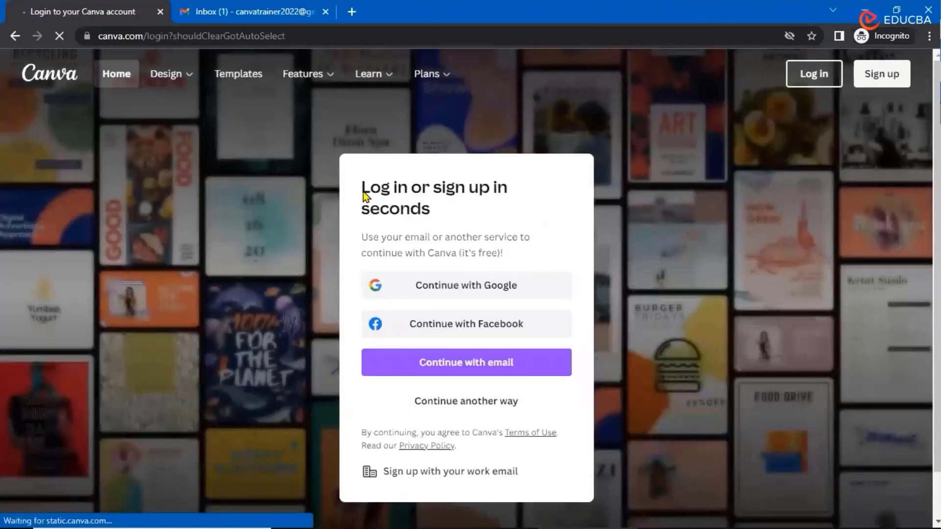
Load canva.com and log back in via Continue with Google, choosing the account
{"action": "left_click", "coordinate": [144, 37]}
{"action": "type", "text": "canva.com"}
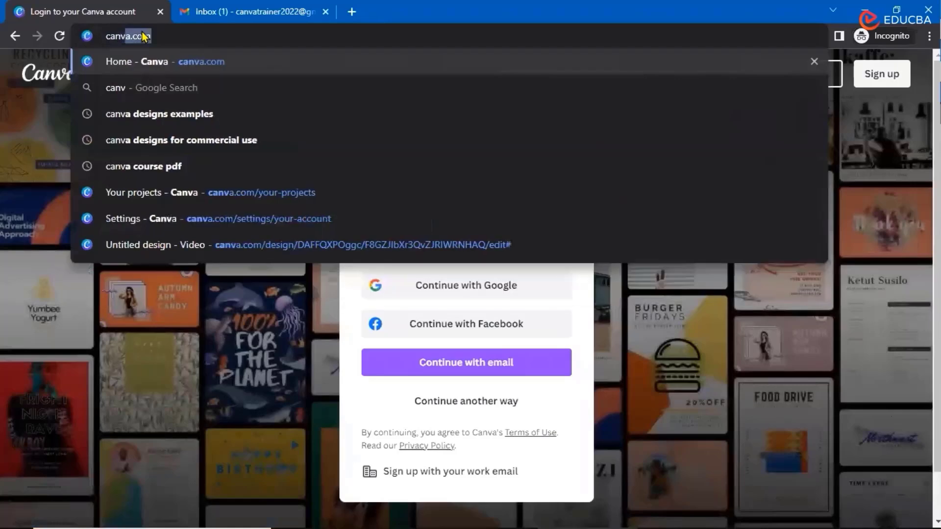
{"action": "key", "text": "Return"}
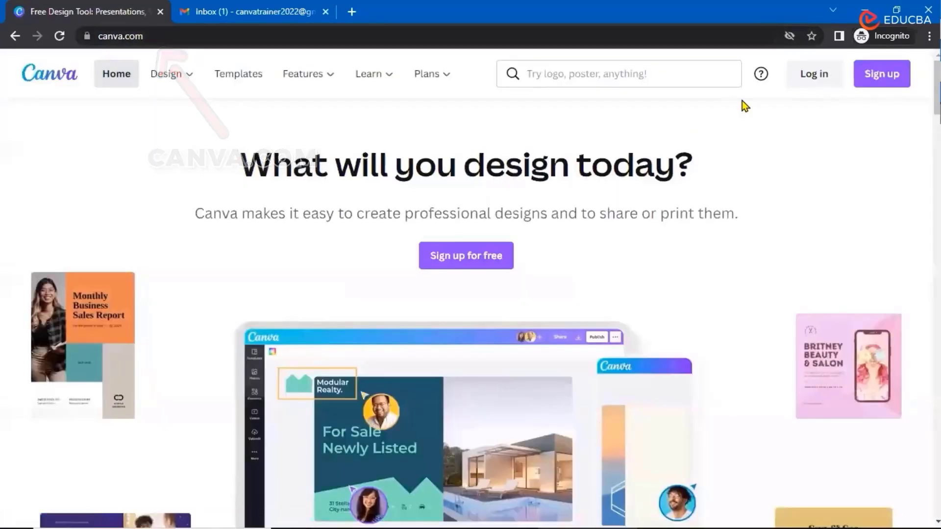
{"action": "left_click", "coordinate": [881, 75]}
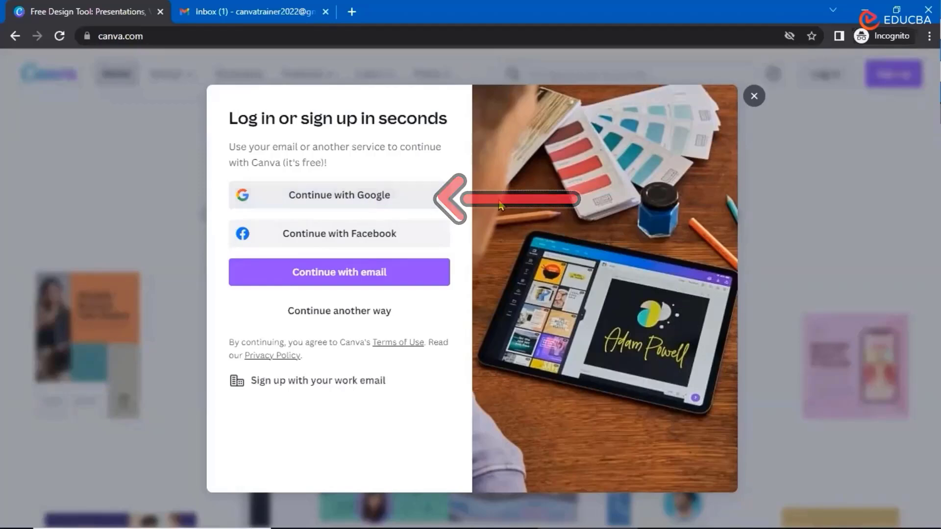
{"action": "left_click", "coordinate": [760, 96]}
{"action": "left_click", "coordinate": [819, 77]}
{"action": "left_click", "coordinate": [338, 196]}
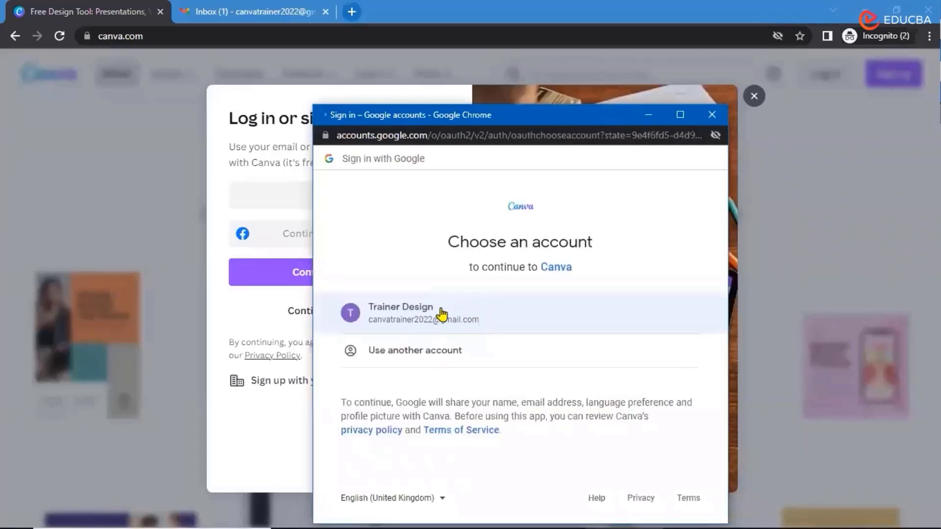
{"action": "left_click", "coordinate": [431, 315]}
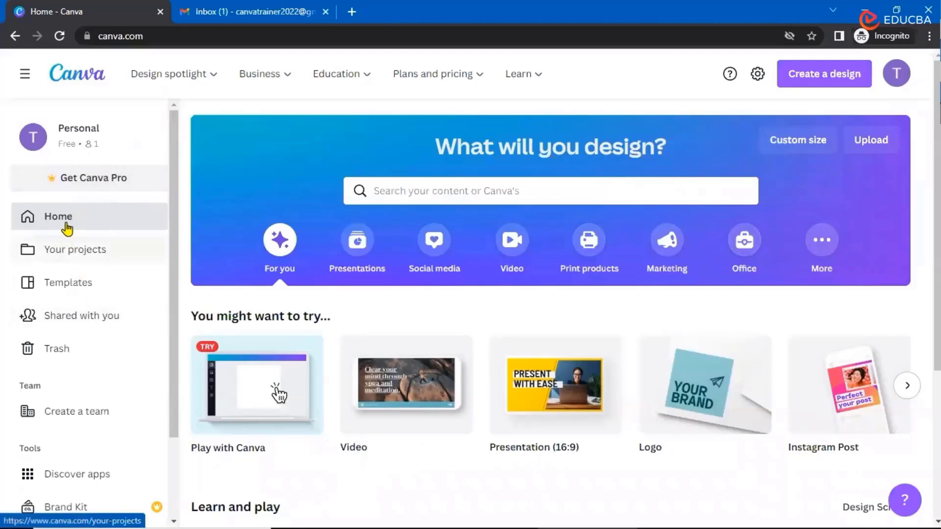
Glance at the Create a design list, then go to Account settings from the avatar menu
{"action": "left_click", "coordinate": [840, 83]}
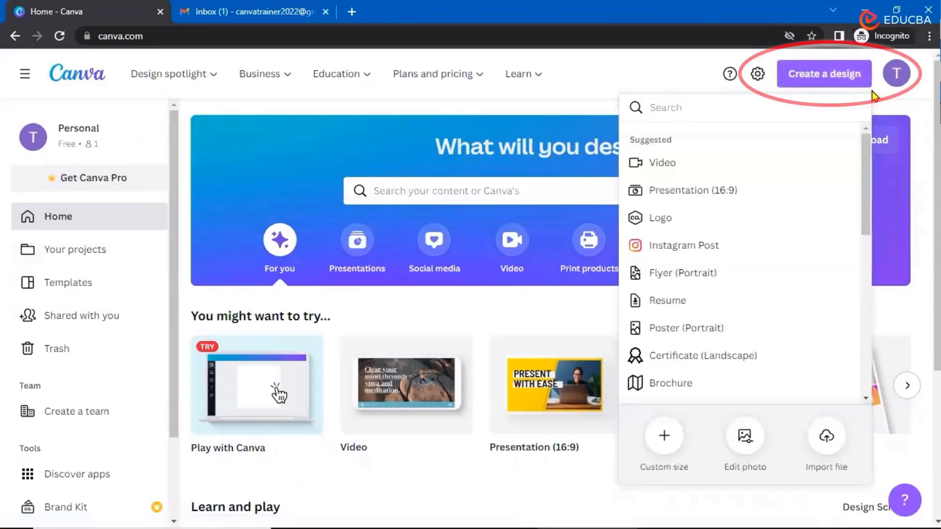
{"action": "left_click", "coordinate": [886, 103]}
{"action": "left_click", "coordinate": [896, 74]}
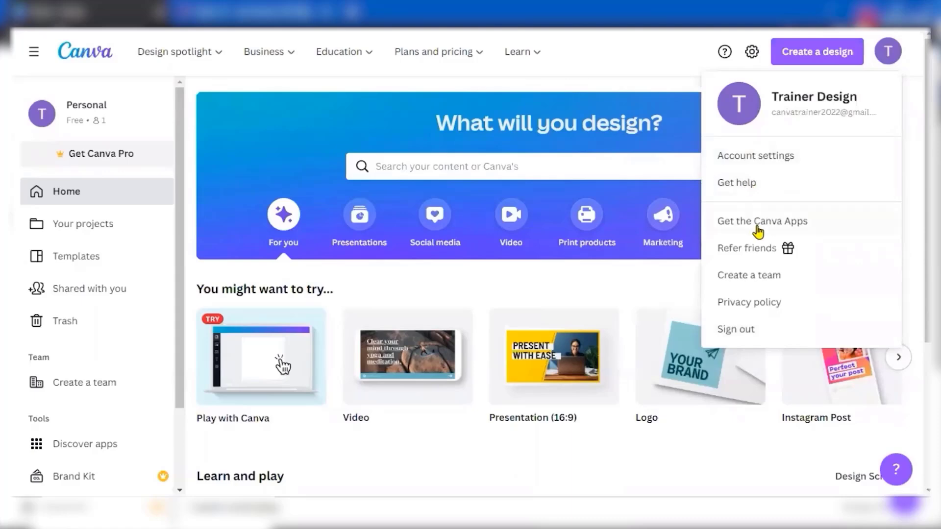
{"action": "left_click", "coordinate": [725, 154]}
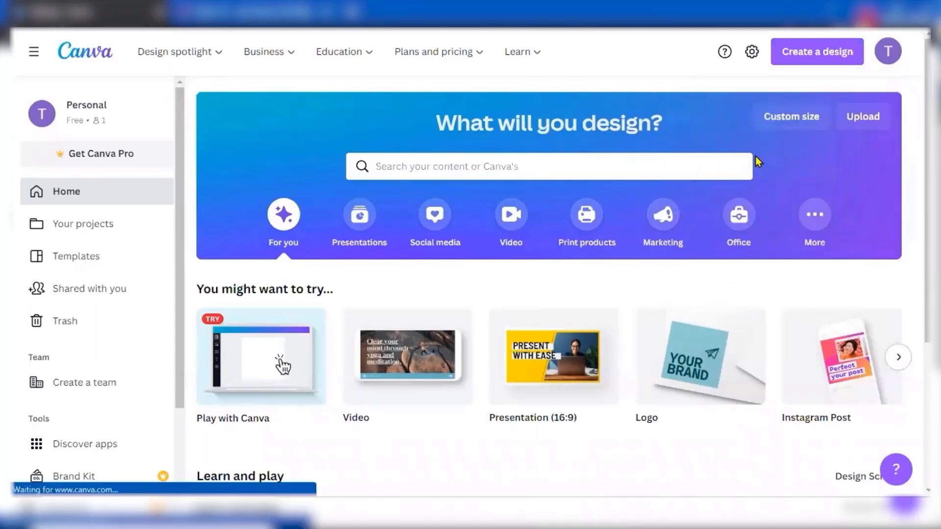
Scroll through the Your account settings page showing profile photo, name, email and Personal usage
{"action": "scroll", "coordinate": [440, 310], "scroll_direction": "down", "scroll_amount": 1}
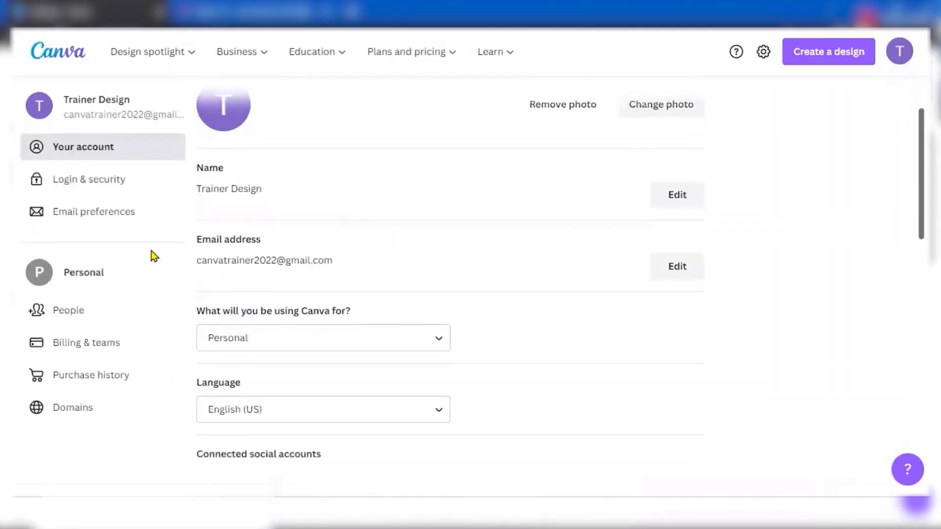
{"action": "scroll", "coordinate": [399, 291], "scroll_direction": "down", "scroll_amount": 5}
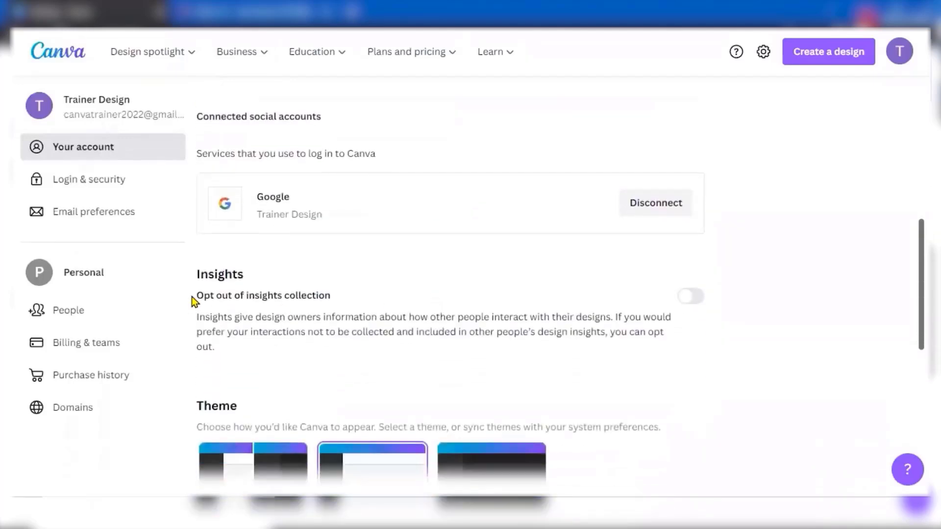
{"action": "scroll", "coordinate": [363, 311], "scroll_direction": "down", "scroll_amount": 3}
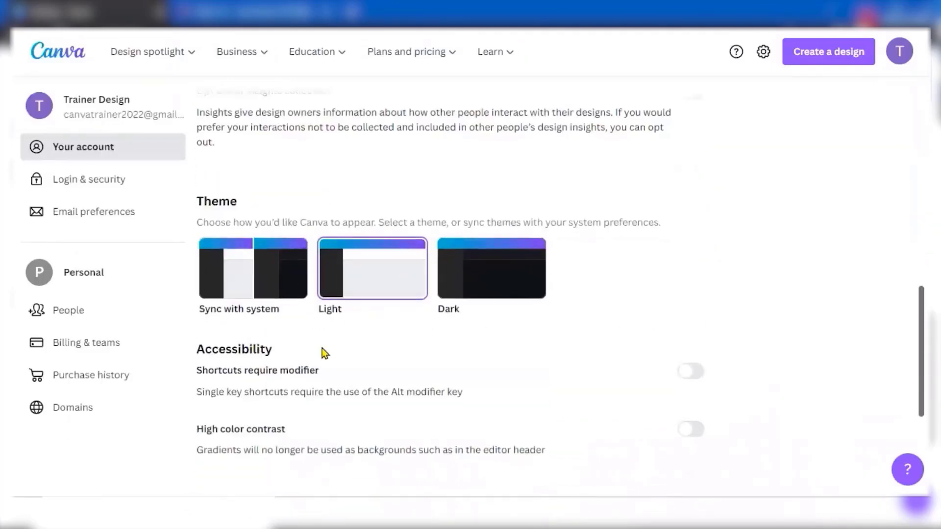
{"action": "scroll", "coordinate": [323, 348], "scroll_direction": "down", "scroll_amount": 2}
{"action": "scroll", "coordinate": [464, 306], "scroll_direction": "down", "scroll_amount": 1}
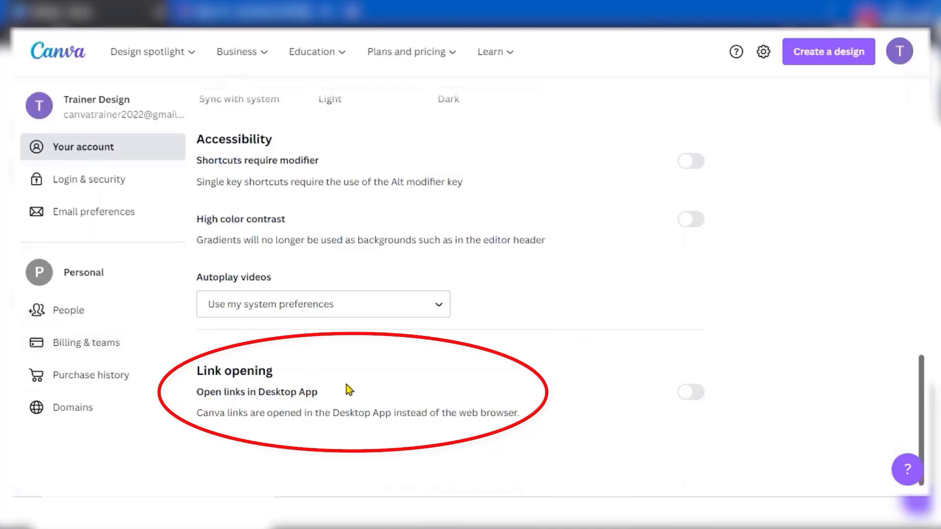
{"action": "scroll", "coordinate": [248, 353], "scroll_direction": "up", "scroll_amount": 10}
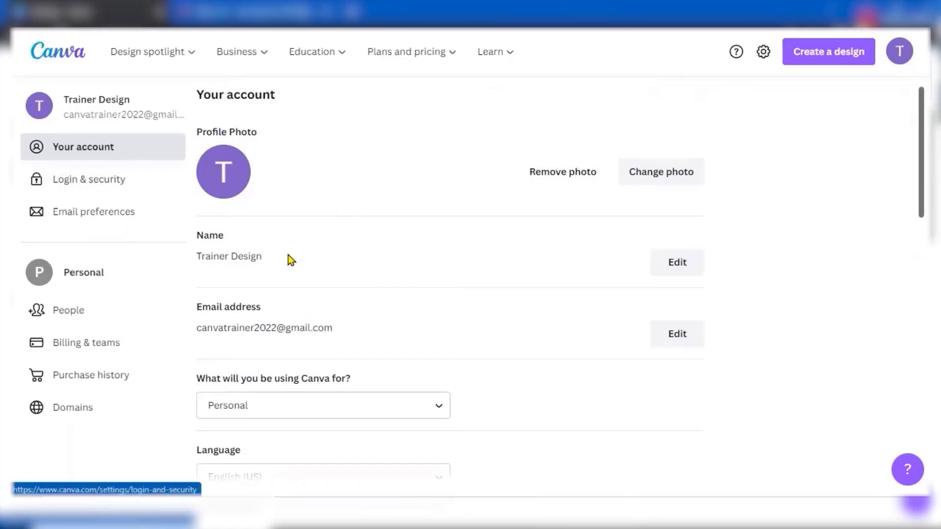
Check the account menu twice, then return to the Canva Home page
{"action": "left_click", "coordinate": [902, 53]}
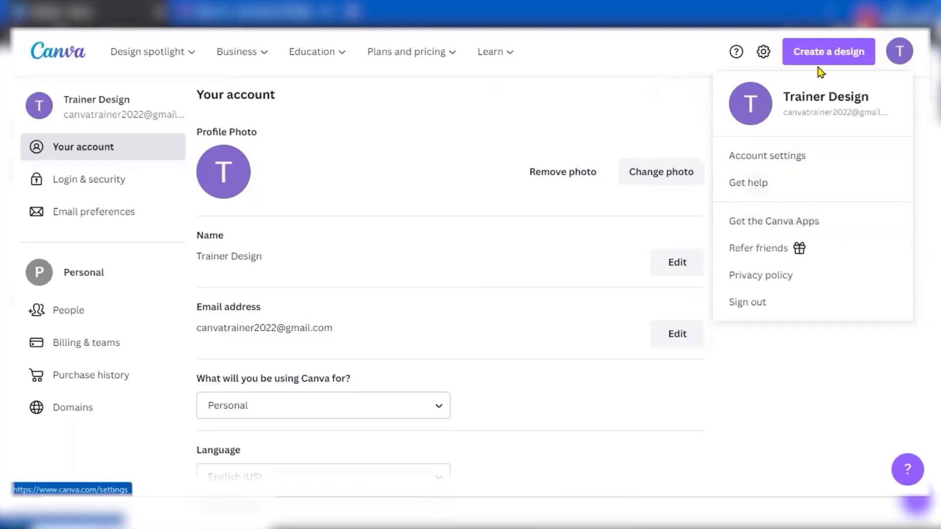
{"action": "left_click", "coordinate": [763, 51]}
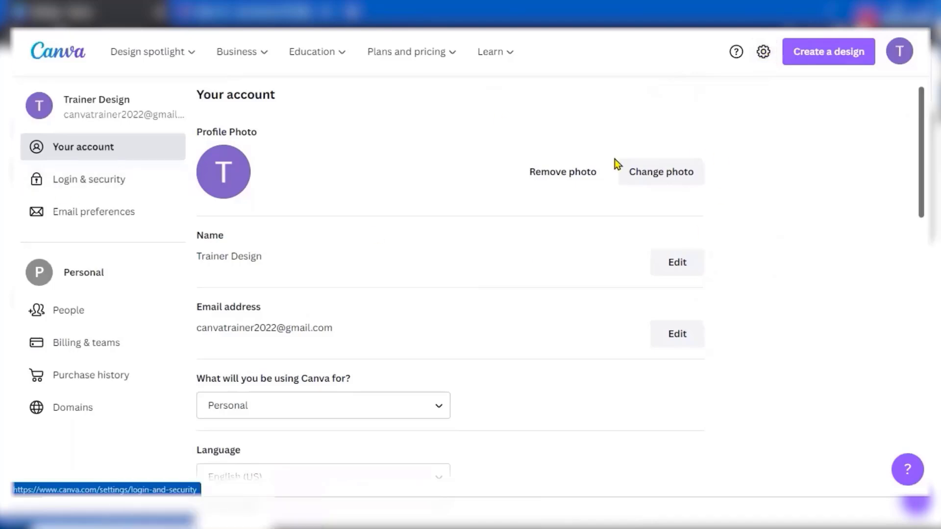
{"action": "left_click", "coordinate": [899, 56]}
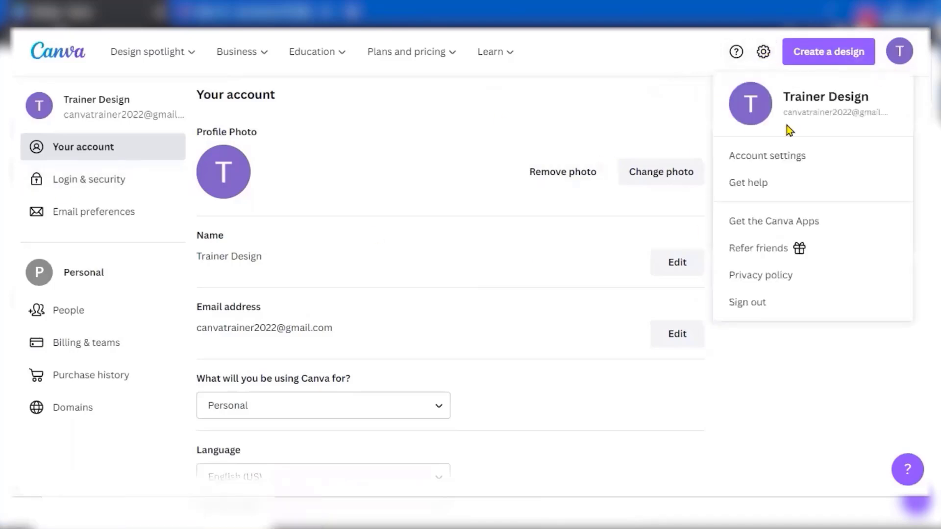
{"action": "left_click", "coordinate": [767, 52]}
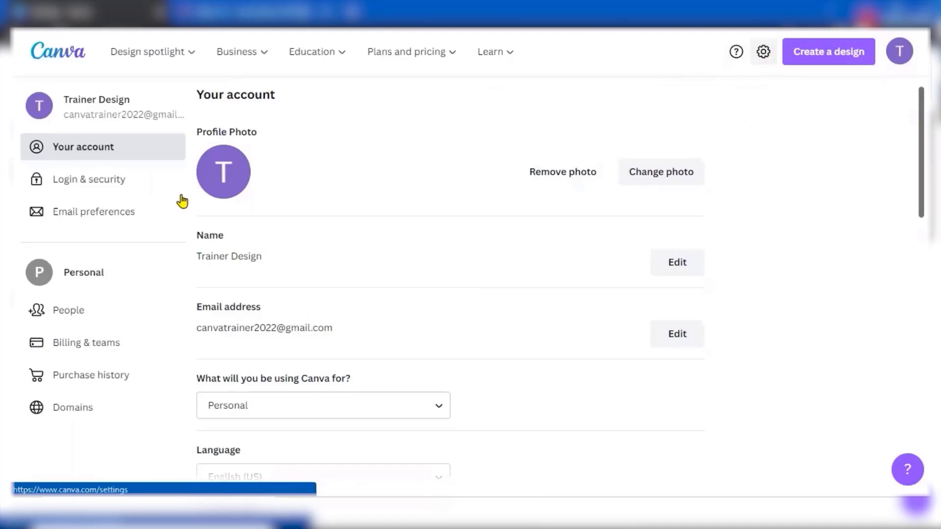
{"action": "mouse_move", "coordinate": [112, 52]}
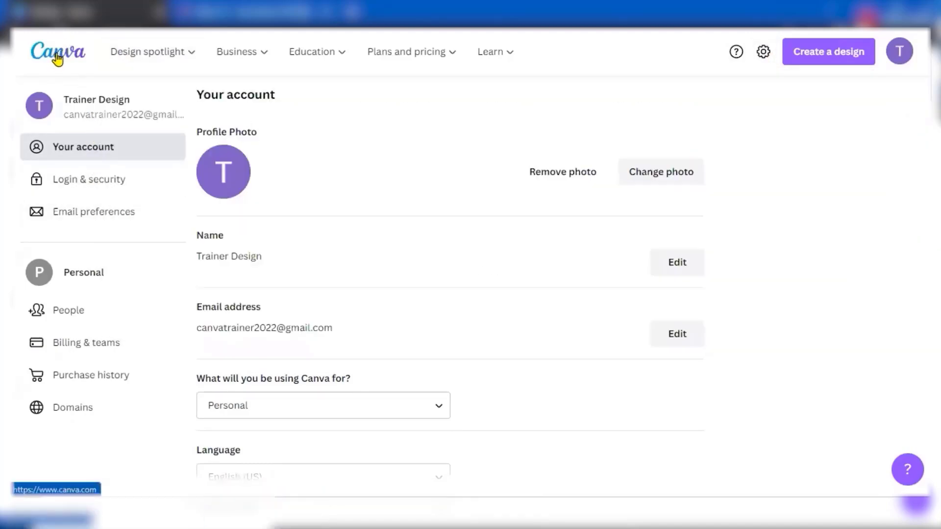
{"action": "left_click", "coordinate": [59, 51]}
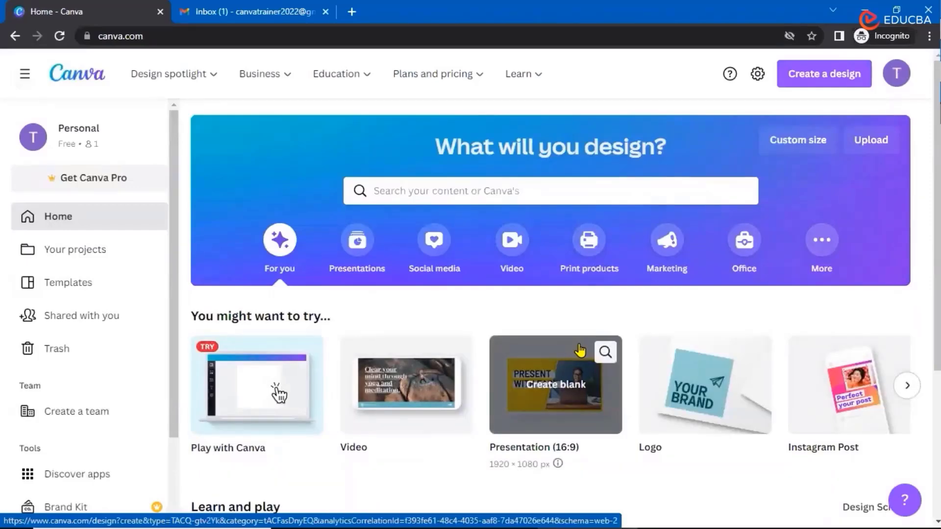
Visit Your projects, then browse the Templates gallery's Recommended, You May Like, Trending and New rows
{"action": "left_click", "coordinate": [67, 256]}
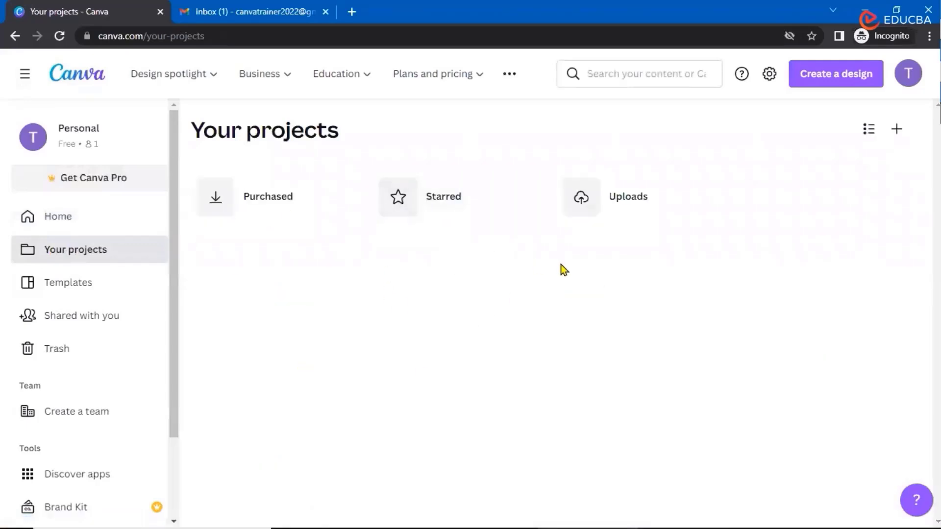
{"action": "left_click", "coordinate": [59, 288]}
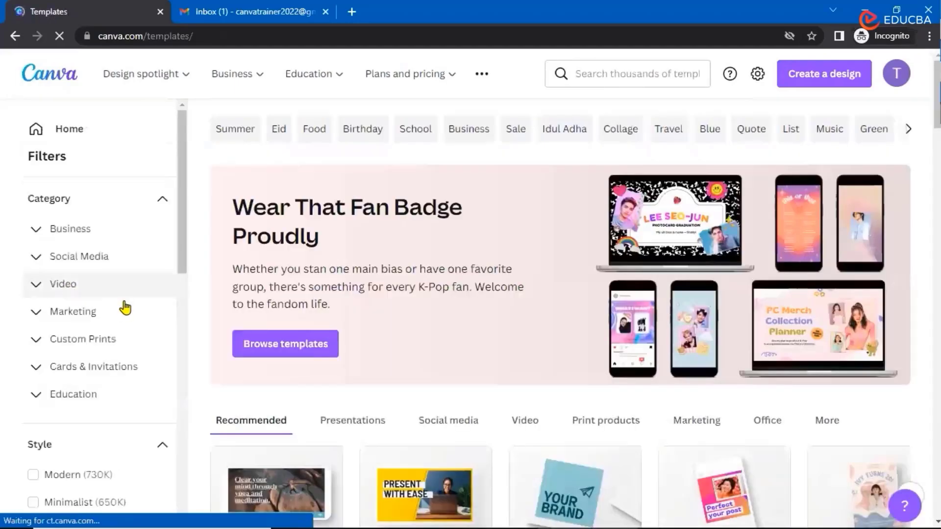
{"action": "scroll", "coordinate": [512, 367], "scroll_direction": "down", "scroll_amount": 2}
{"action": "scroll", "coordinate": [511, 367], "scroll_direction": "down", "scroll_amount": 1}
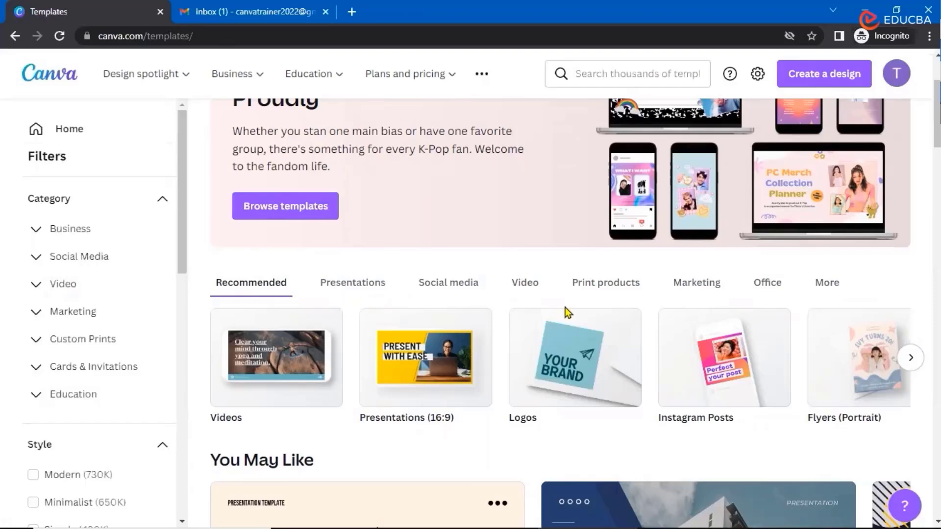
{"action": "scroll", "coordinate": [719, 328], "scroll_direction": "down", "scroll_amount": 5}
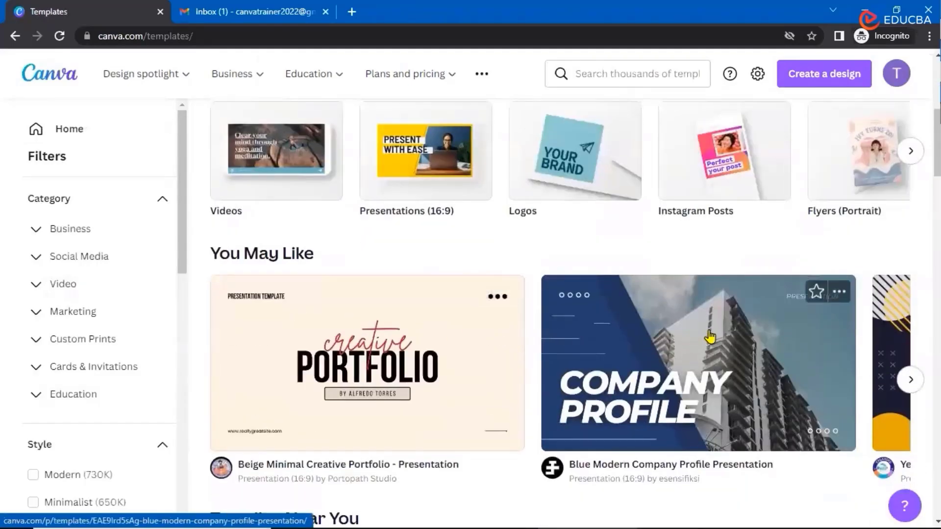
{"action": "scroll", "coordinate": [709, 336], "scroll_direction": "down", "scroll_amount": 7}
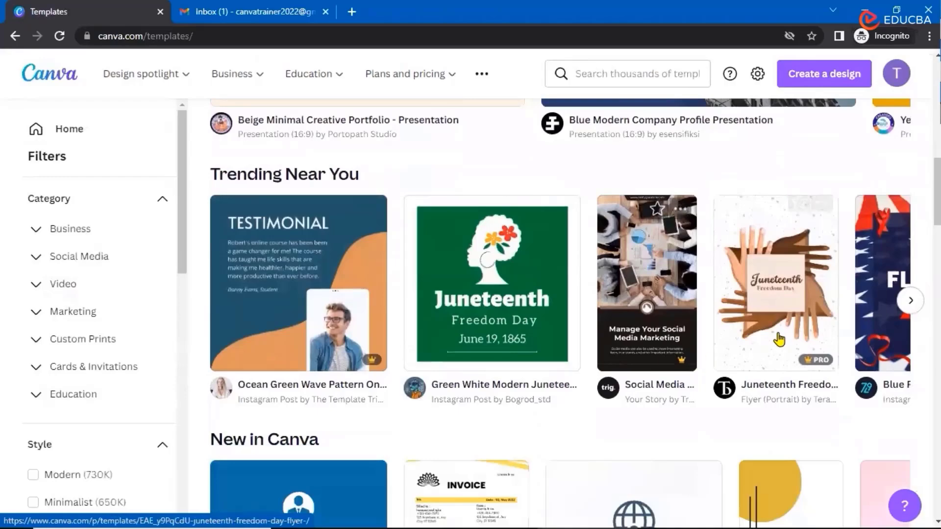
{"action": "scroll", "coordinate": [806, 338], "scroll_direction": "down", "scroll_amount": 7}
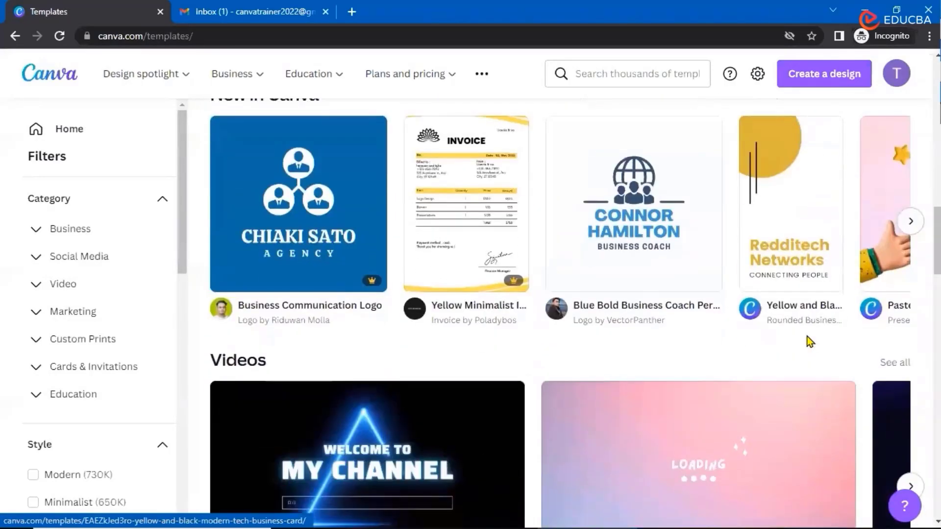
{"action": "scroll", "coordinate": [809, 340], "scroll_direction": "down", "scroll_amount": 3}
{"action": "scroll", "coordinate": [809, 340], "scroll_direction": "up", "scroll_amount": 5}
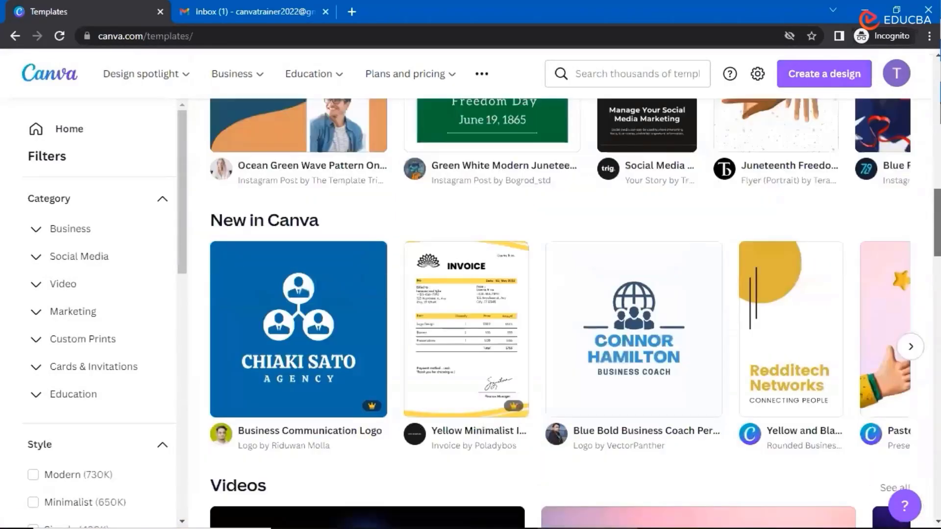
{"action": "scroll", "coordinate": [536, 77], "scroll_direction": "up", "scroll_amount": 15}
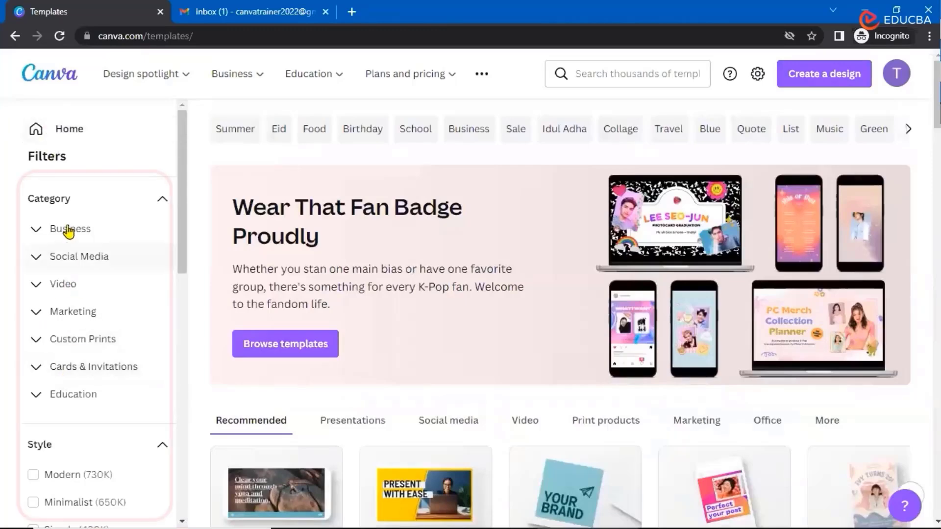
Filter templates to Social Media > Instagram Post and scroll through the results
{"action": "left_click", "coordinate": [47, 231]}
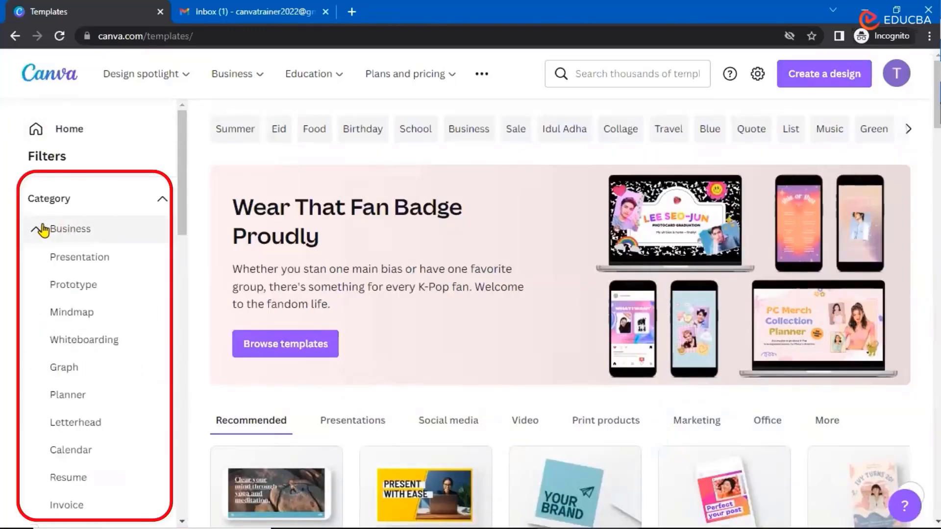
{"action": "left_click", "coordinate": [44, 230]}
{"action": "left_click", "coordinate": [40, 260]}
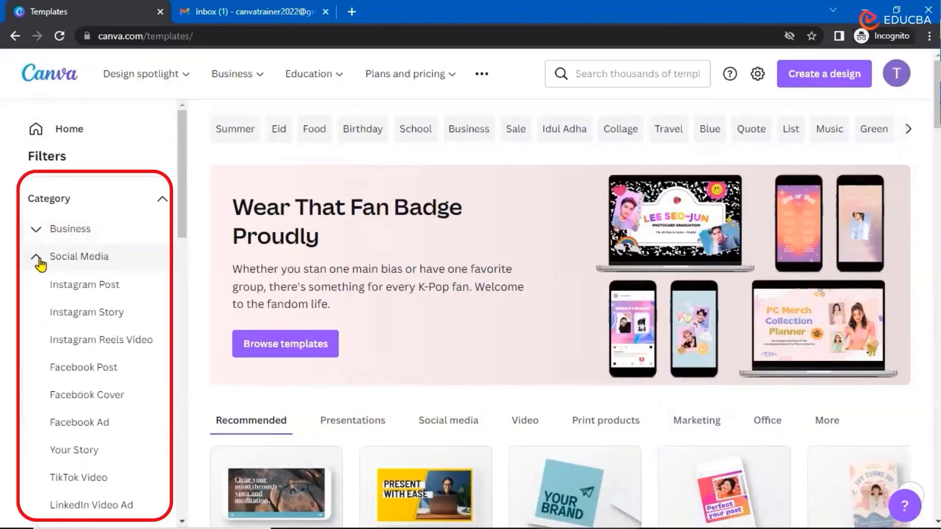
{"action": "left_click", "coordinate": [60, 283]}
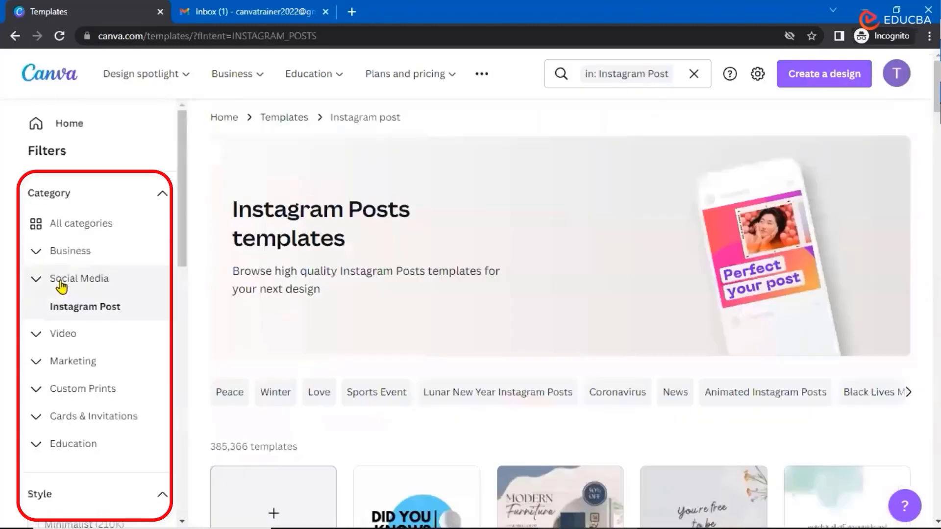
{"action": "scroll", "coordinate": [309, 330], "scroll_direction": "down", "scroll_amount": 3}
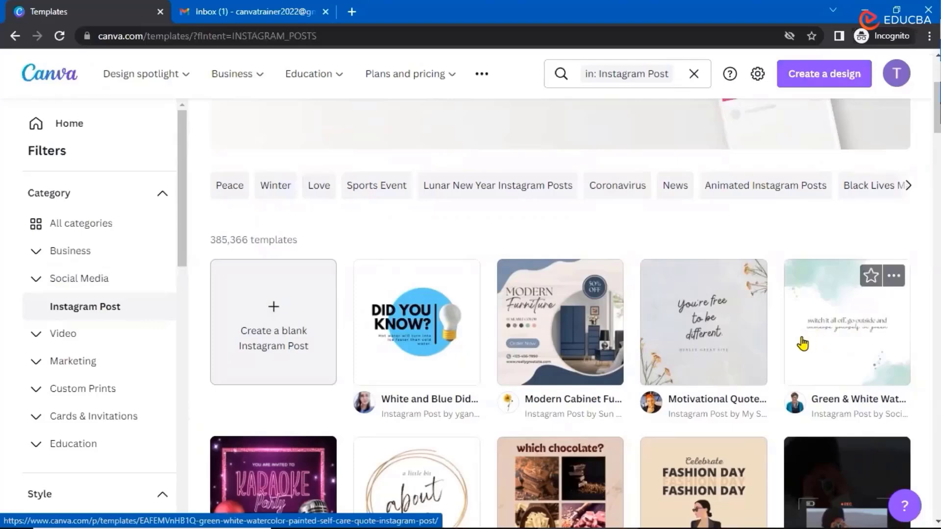
{"action": "scroll", "coordinate": [83, 360], "scroll_direction": "down", "scroll_amount": 3}
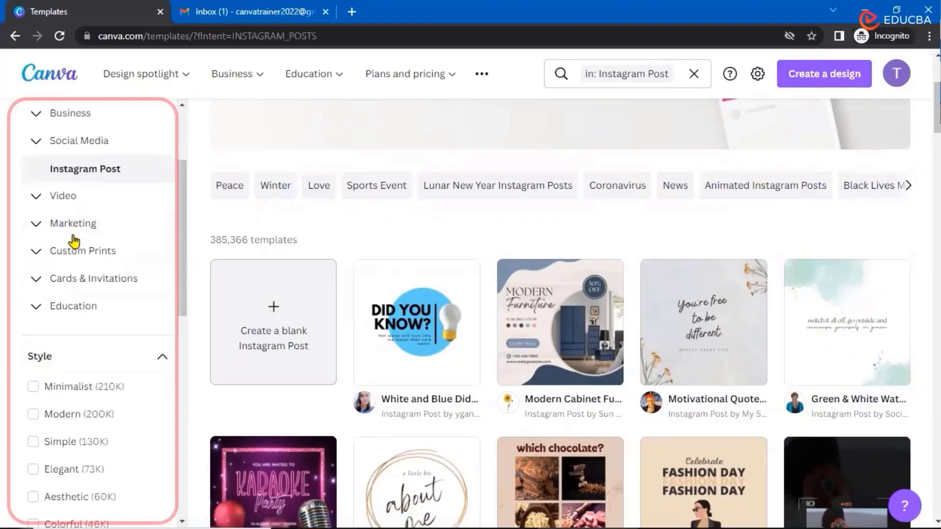
{"action": "scroll", "coordinate": [73, 241], "scroll_direction": "down", "scroll_amount": 5}
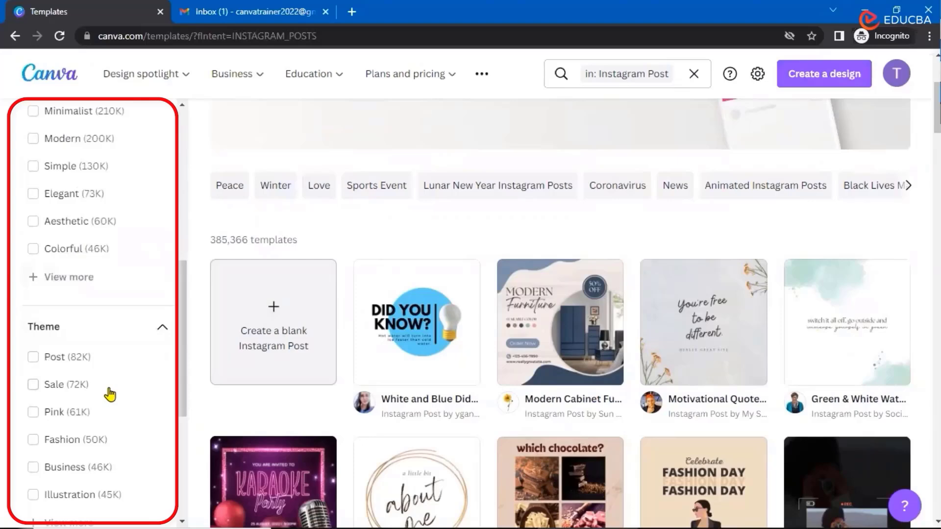
{"action": "scroll", "coordinate": [110, 395], "scroll_direction": "down", "scroll_amount": 3}
{"action": "scroll", "coordinate": [98, 407], "scroll_direction": "down", "scroll_amount": 1}
{"action": "scroll", "coordinate": [96, 410], "scroll_direction": "up", "scroll_amount": 1}
{"action": "scroll", "coordinate": [74, 416], "scroll_direction": "down", "scroll_amount": 3}
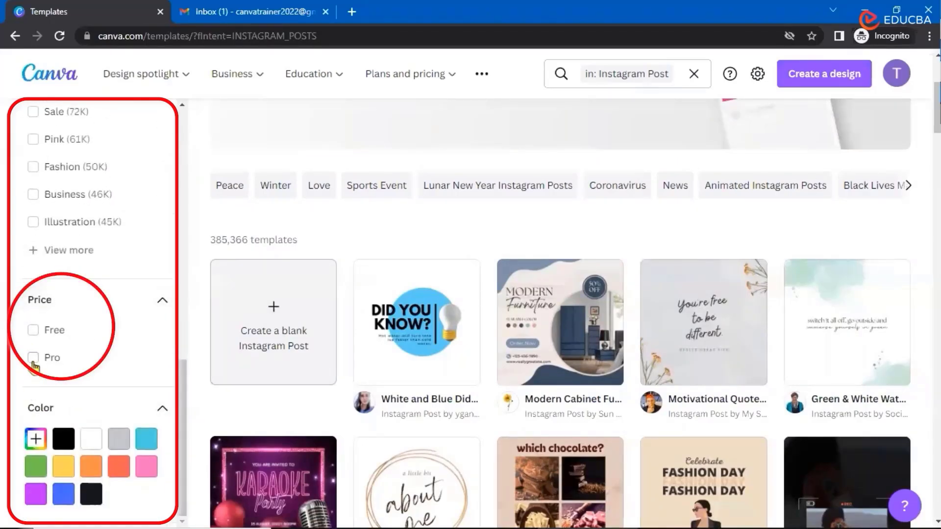
Restrict Instagram Post templates to Free (116,564 results), then go back to Home
{"action": "left_click", "coordinate": [33, 331]}
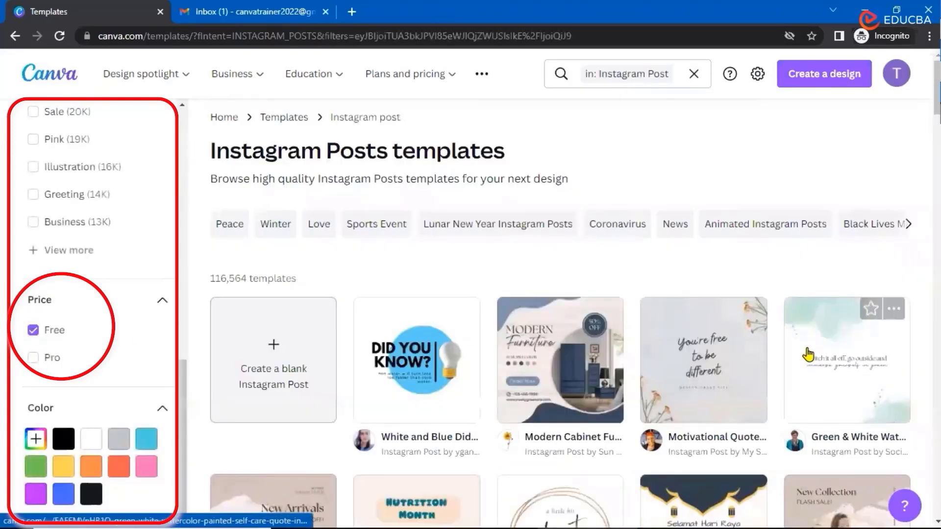
{"action": "scroll", "coordinate": [807, 367], "scroll_direction": "down", "scroll_amount": 1}
{"action": "scroll", "coordinate": [806, 367], "scroll_direction": "down", "scroll_amount": 3}
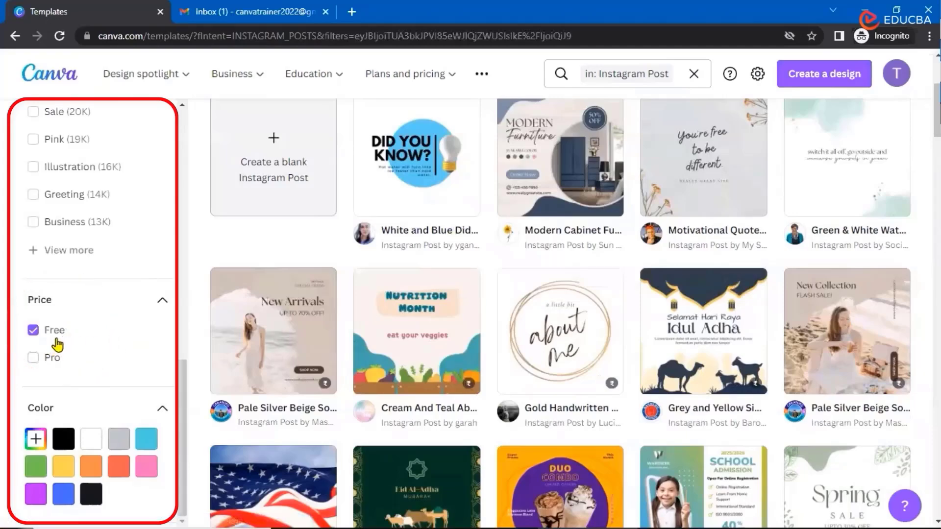
{"action": "scroll", "coordinate": [59, 294], "scroll_direction": "up", "scroll_amount": 14}
{"action": "scroll", "coordinate": [53, 358], "scroll_direction": "up", "scroll_amount": 4}
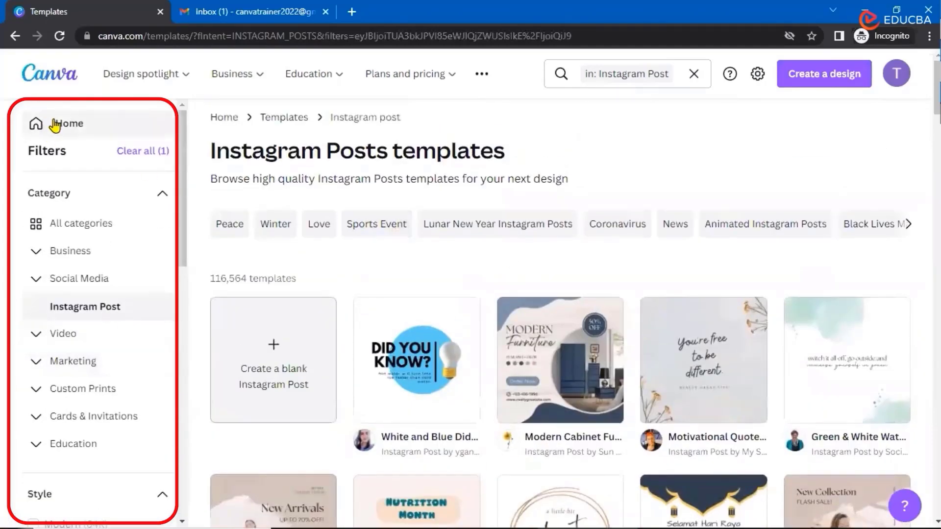
{"action": "left_click", "coordinate": [59, 126]}
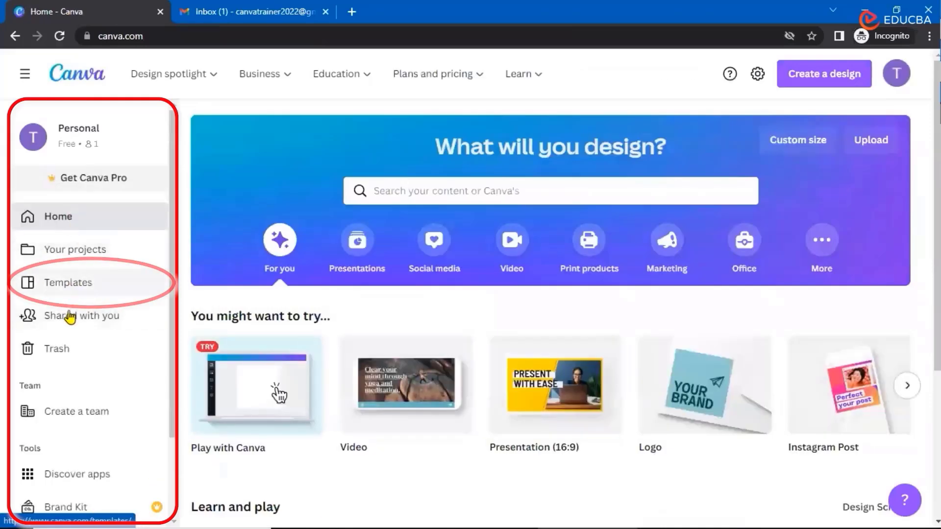
Open the Shared with you page, which lists no shared designs or folders
{"action": "left_click", "coordinate": [69, 317]}
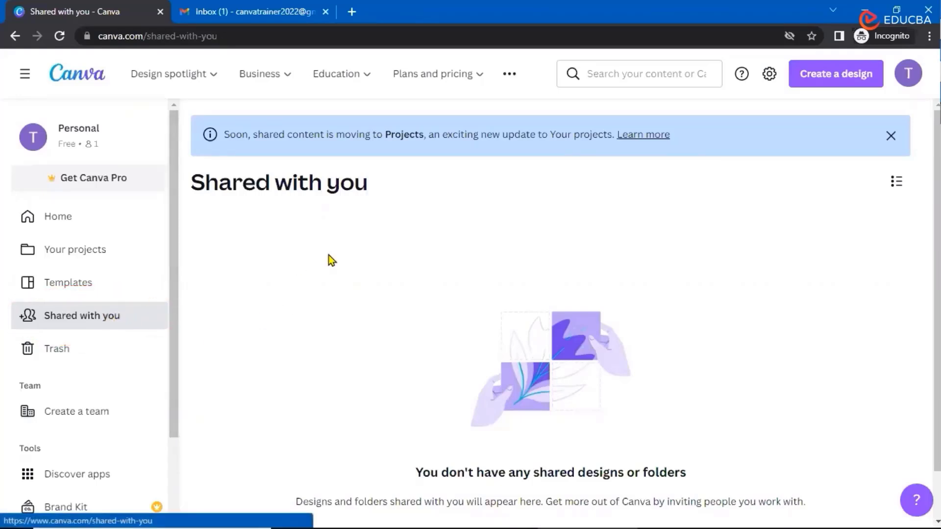
View and dismiss the Create a team form, then open the empty Trash page
{"action": "left_click", "coordinate": [65, 416]}
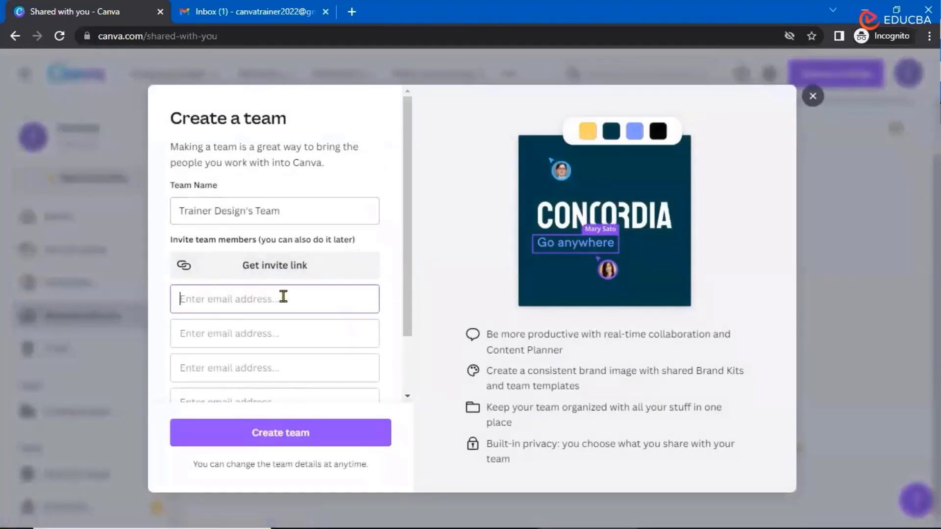
{"action": "left_click", "coordinate": [282, 439]}
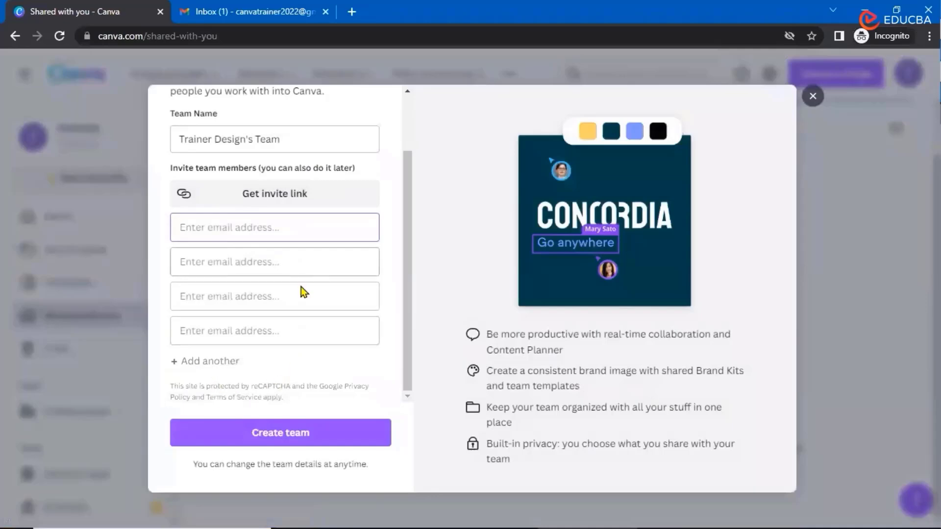
{"action": "left_click", "coordinate": [809, 98]}
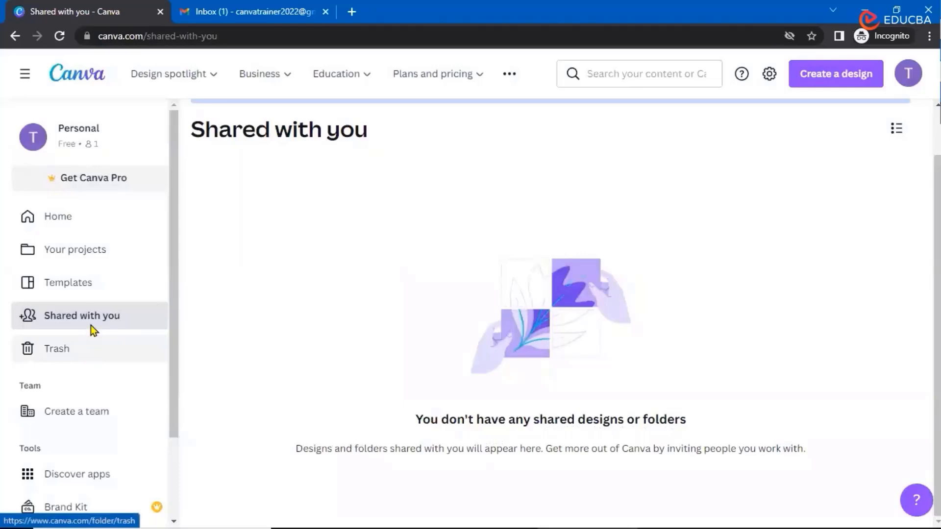
{"action": "left_click", "coordinate": [64, 351]}
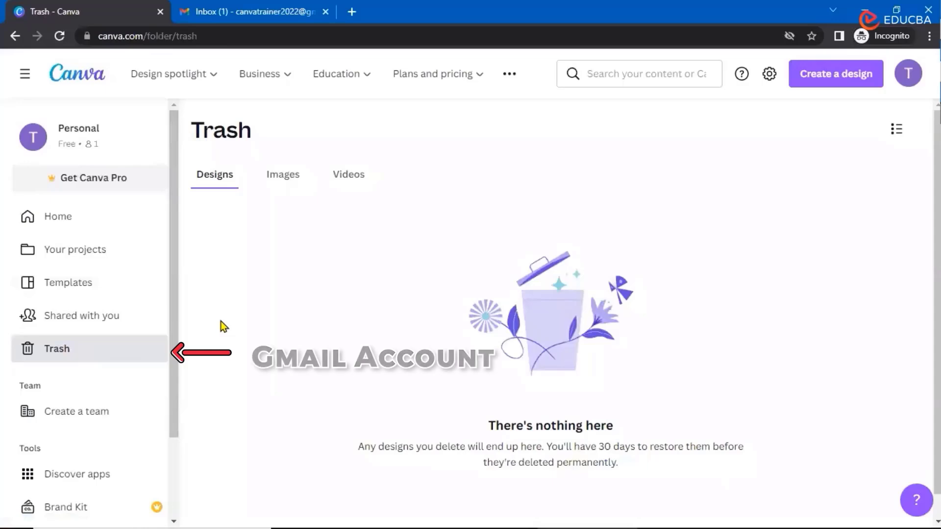
{"action": "scroll", "coordinate": [121, 361], "scroll_direction": "down", "scroll_amount": 2}
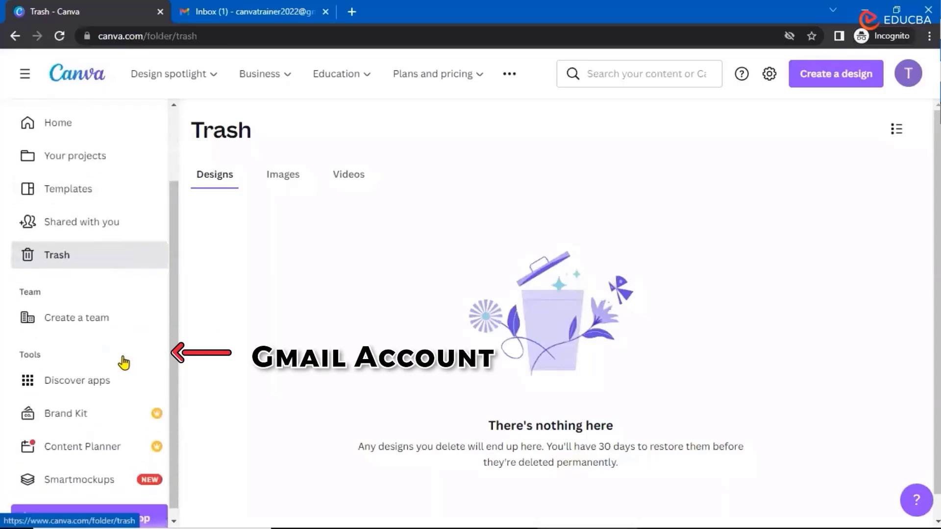
{"action": "left_click", "coordinate": [76, 308]}
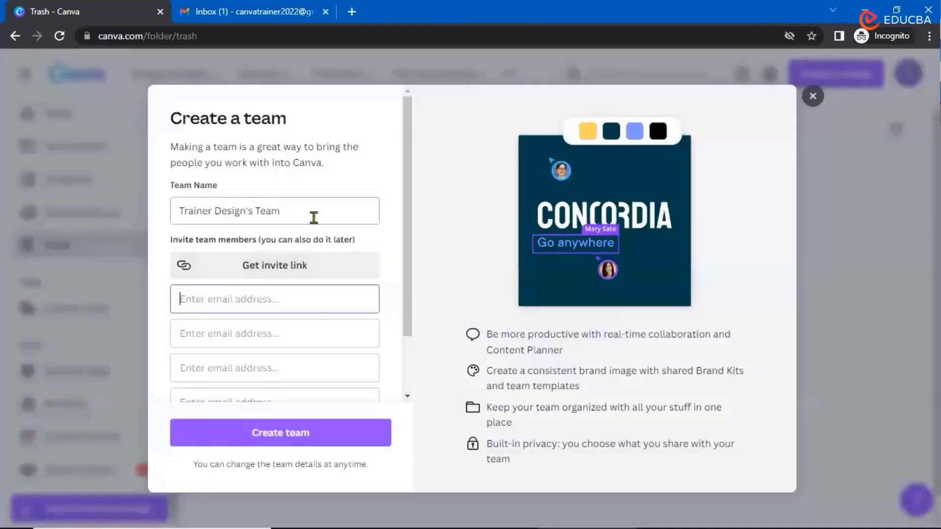
{"action": "left_click_drag", "start_coordinate": [280, 211], "coordinate": [172, 211]}
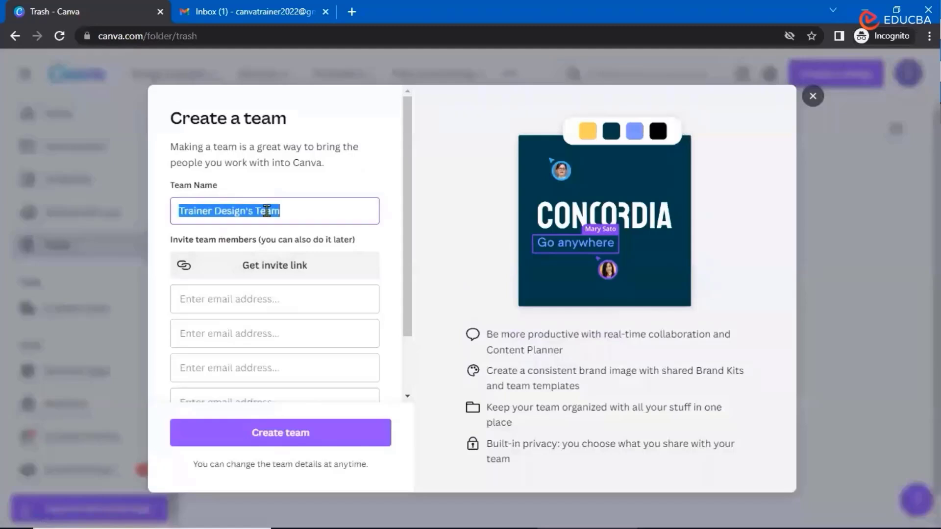
{"action": "left_click", "coordinate": [249, 296]}
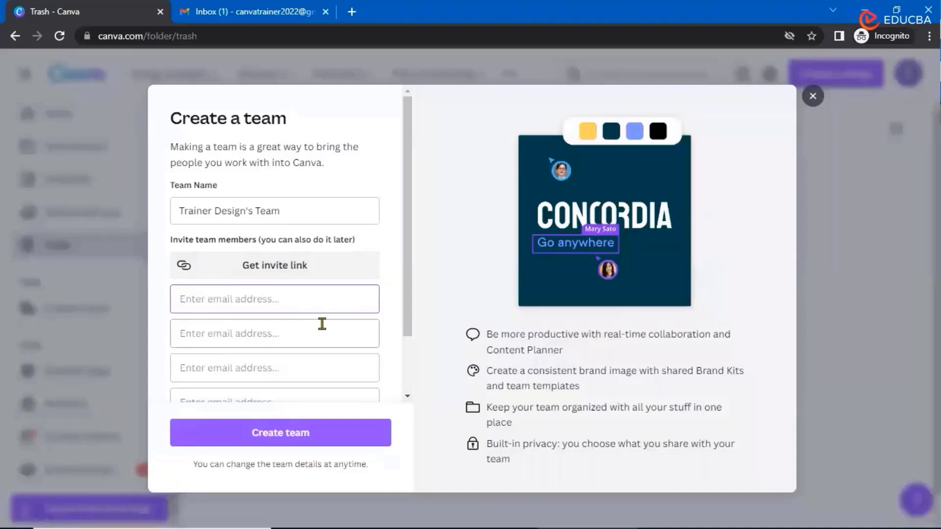
{"action": "left_click_drag", "start_coordinate": [289, 210], "coordinate": [165, 218]}
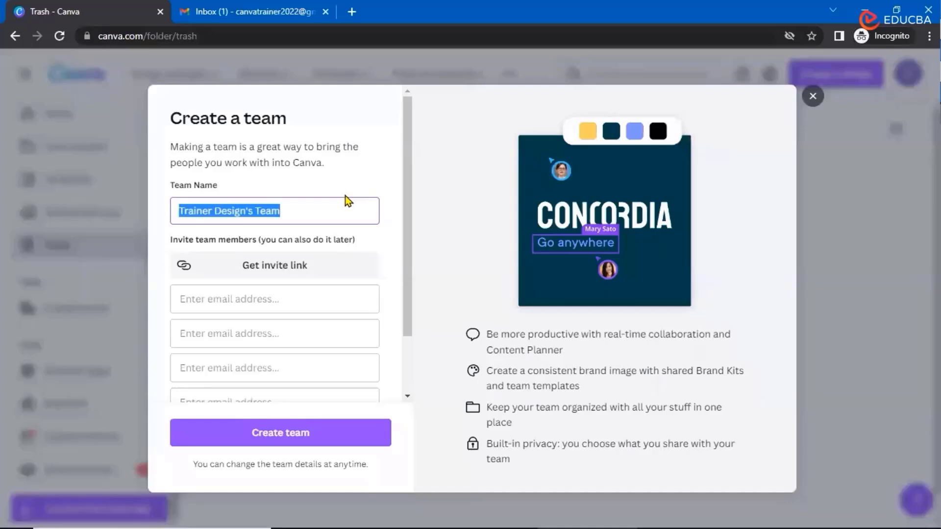
{"action": "left_click", "coordinate": [813, 97]}
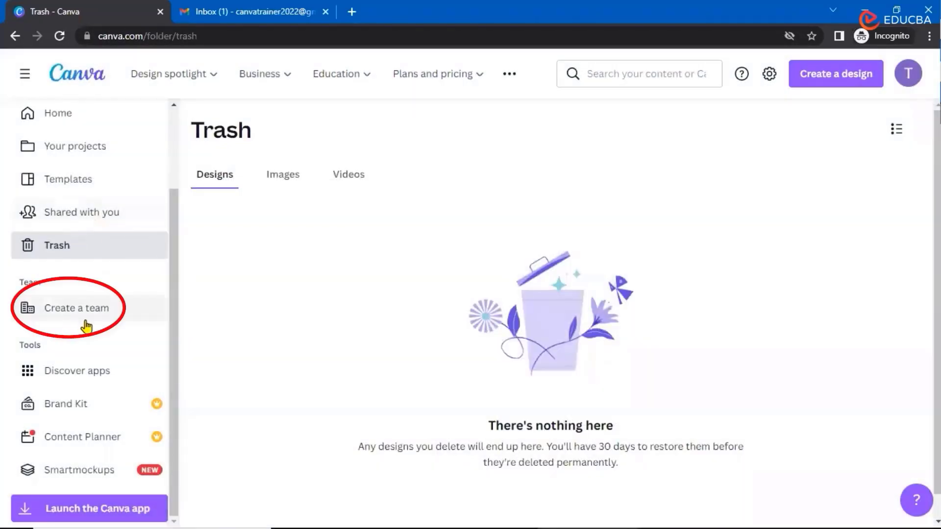